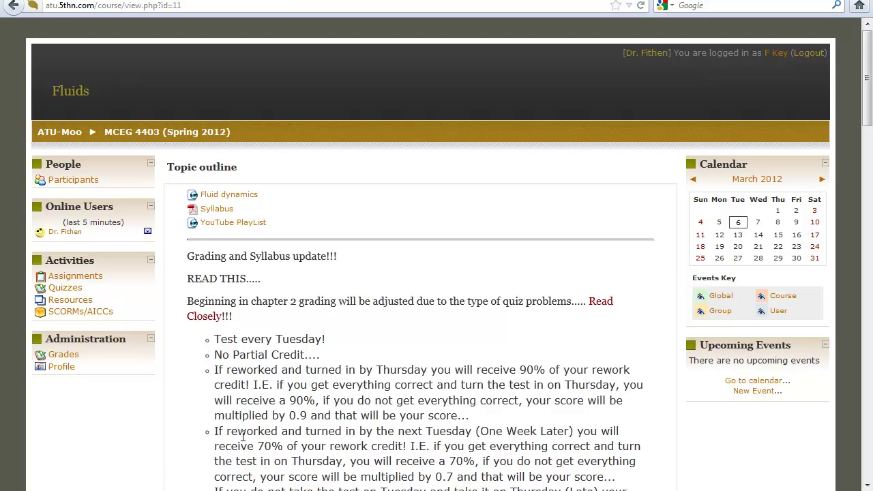
# Step: Mark the two Fake Test links at the end of the quiz list with red lines and underline "One (1) try"
pyautogui.scroll(-5, 349, 402)
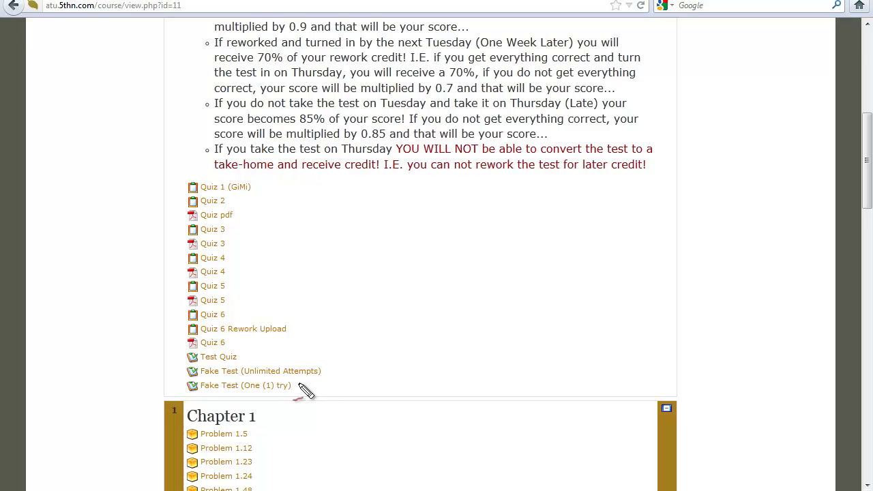
pyautogui.moveTo(326, 370); pyautogui.dragTo(439, 315)
pyautogui.moveTo(296, 385)
pyautogui.mouseDown()
pyautogui.moveTo(344, 384)
pyautogui.moveTo(460, 343)
pyautogui.mouseUp()
pyautogui.moveTo(243, 394); pyautogui.dragTo(285, 391)
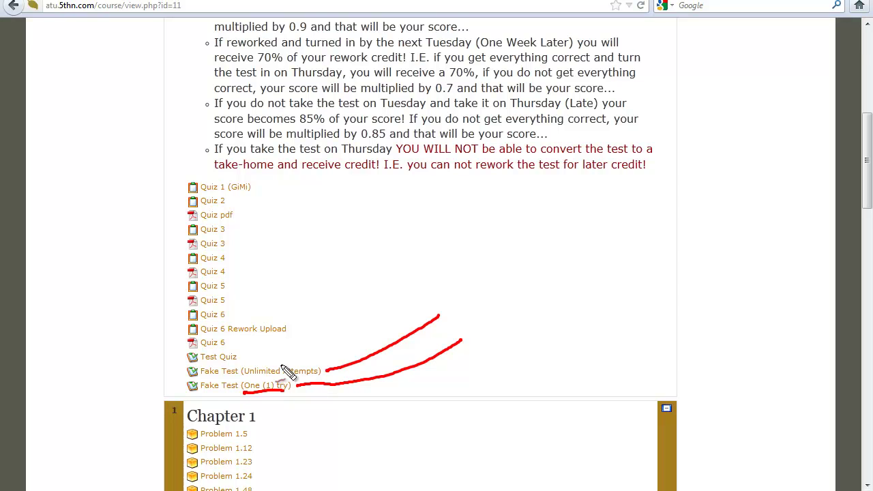
# Step: Draw red arrows pointing at the Fake Test (Unlimited Attempts) link, and clear all the annotations
pyautogui.moveTo(183, 372); pyautogui.dragTo(98, 379)
pyautogui.moveTo(164, 381); pyautogui.dragTo(183, 371)
pyautogui.moveTo(332, 364); pyautogui.dragTo(310, 362)
pyautogui.moveTo(355, 315); pyautogui.dragTo(310, 361)
pyautogui.moveTo(310, 320); pyautogui.dragTo(268, 364)
pyautogui.moveTo(268, 365); pyautogui.dragTo(285, 359)
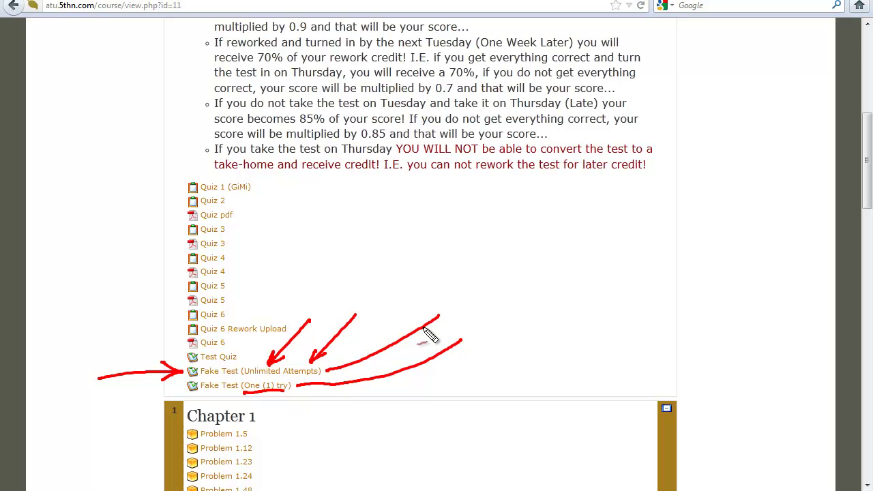
pyautogui.press('Escape')
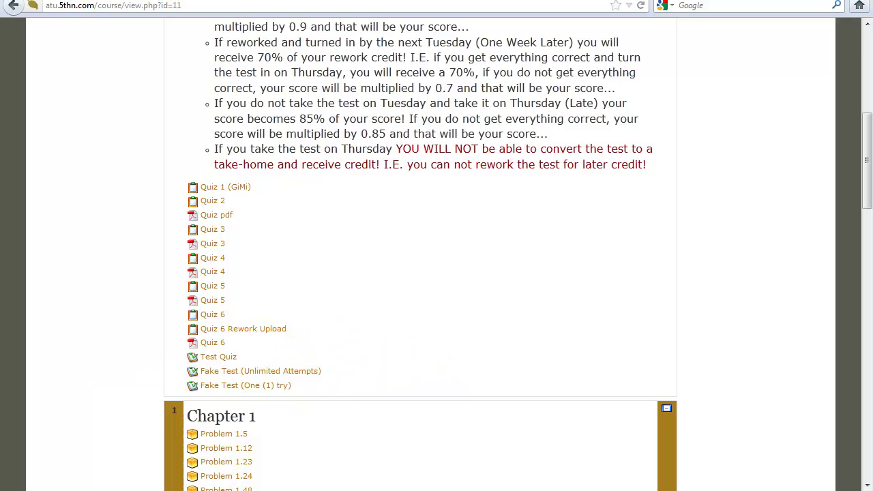
# Step: Open the Fake Test (Unlimited Attempts) quiz and start an attempt
pyautogui.click(304, 373)
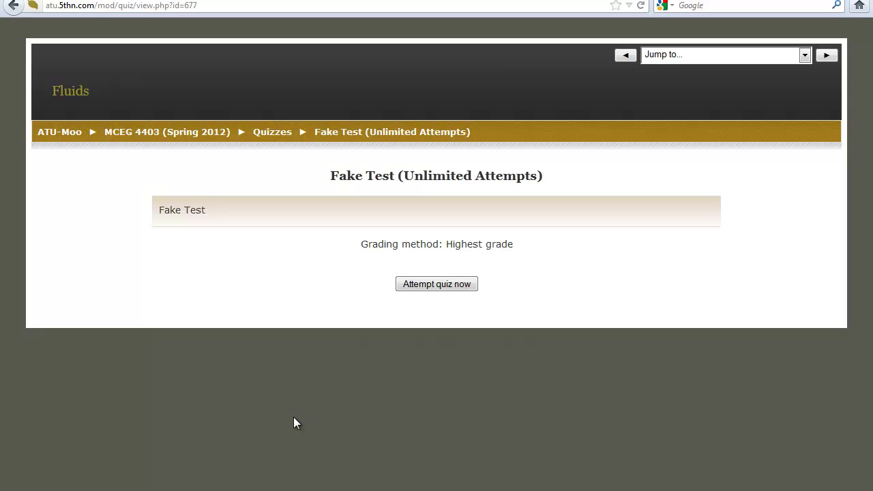
pyautogui.click(442, 286)
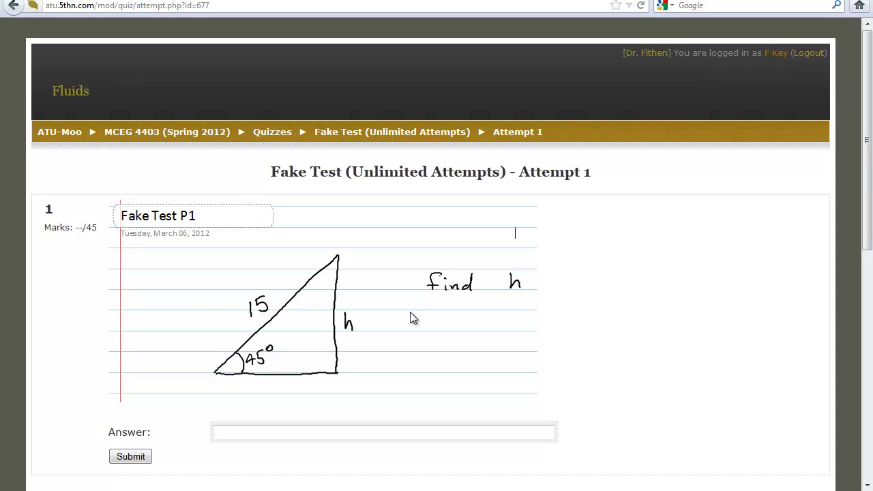
# Step: Circle the triangle sketch and the "find h" text in question 1 in red, and clear the annotations
pyautogui.moveTo(862, 182); pyautogui.dragTo(849, 201)
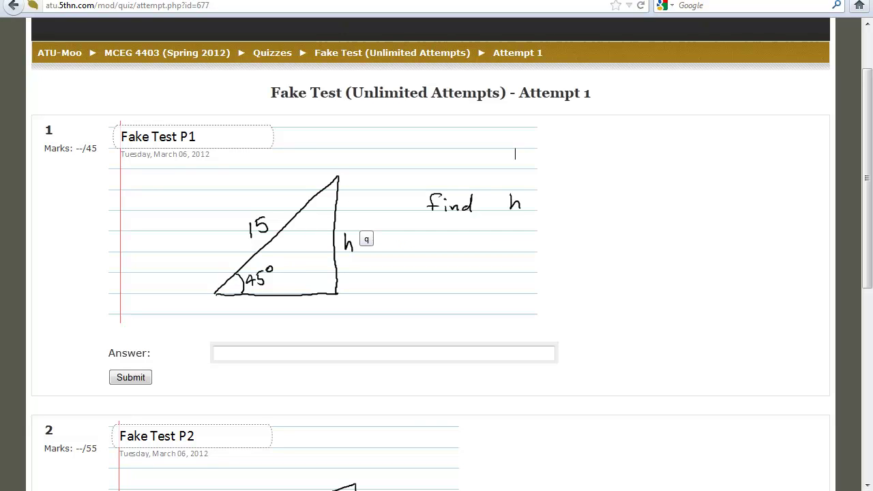
pyautogui.moveTo(380, 176)
pyautogui.mouseDown()
pyautogui.moveTo(239, 230)
pyautogui.moveTo(349, 169)
pyautogui.mouseUp()
pyautogui.moveTo(572, 156)
pyautogui.mouseDown()
pyautogui.moveTo(452, 248)
pyautogui.moveTo(516, 155)
pyautogui.mouseUp()
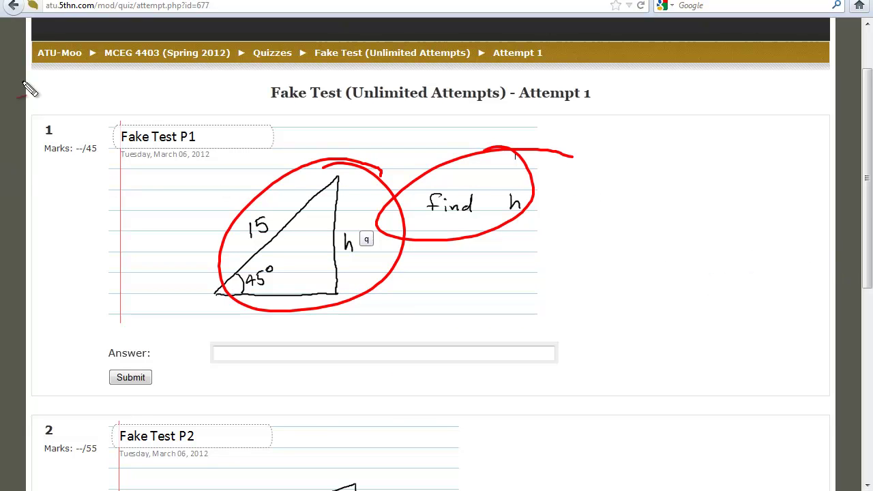
pyautogui.press('Escape')
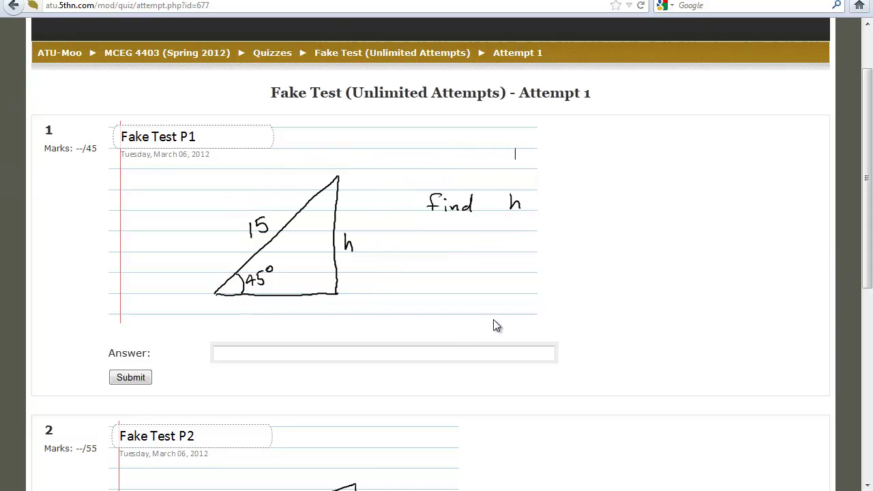
# Step: Enter 120 as the answer to question 1 and submit it
pyautogui.moveTo(863, 253)
pyautogui.mouseDown()
pyautogui.moveTo(865, 398)
pyautogui.moveTo(865, 255)
pyautogui.moveTo(865, 340)
pyautogui.moveTo(867, 269)
pyautogui.mouseUp()
pyautogui.click(326, 298)
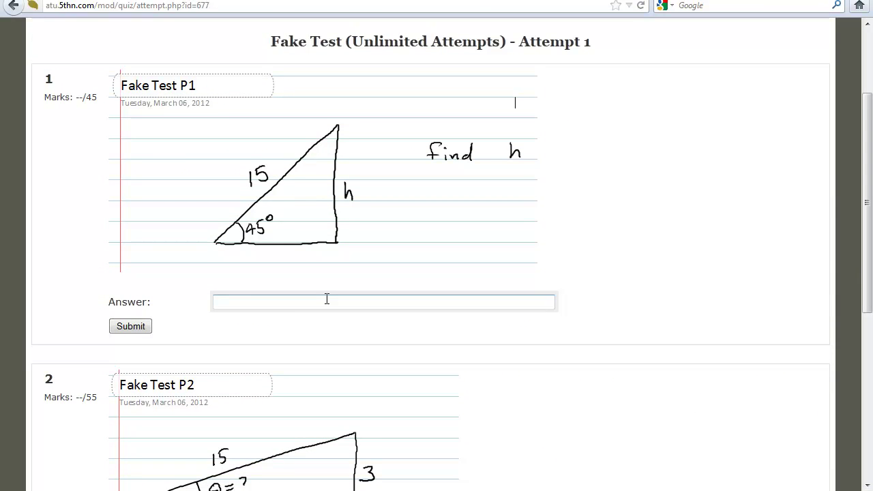
pyautogui.write('120')
pyautogui.click(142, 327)
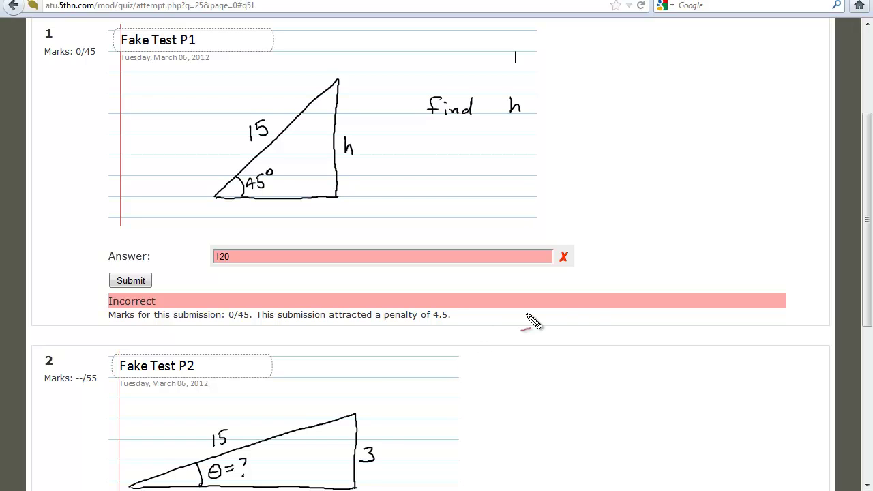
# Step: Circle the penalty message and the marks of question 1 in red, and handwrite "45 pts" below the marks
pyautogui.moveTo(429, 301)
pyautogui.mouseDown()
pyautogui.moveTo(358, 299)
pyautogui.moveTo(99, 329)
pyautogui.moveTo(462, 328)
pyautogui.moveTo(431, 300)
pyautogui.mouseUp()
pyautogui.moveTo(38, 65)
pyautogui.mouseDown()
pyautogui.moveTo(96, 63)
pyautogui.moveTo(60, 40)
pyautogui.moveTo(37, 66)
pyautogui.mouseUp()
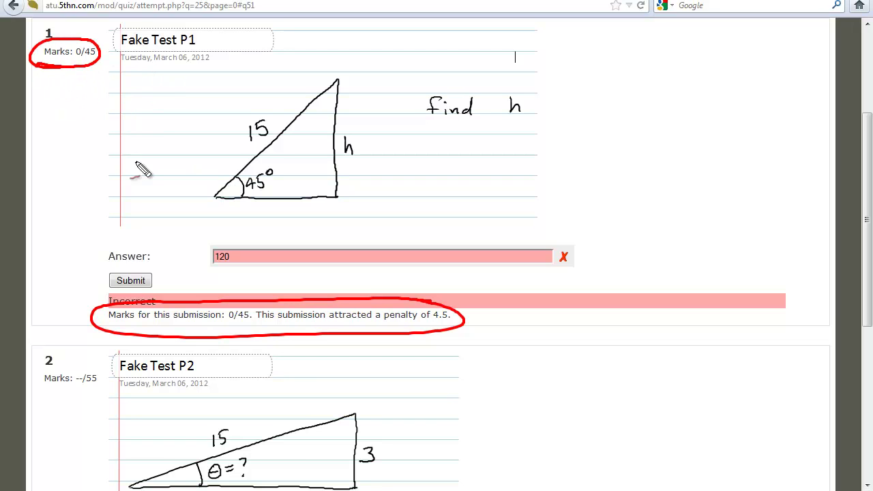
pyautogui.moveTo(73, 117); pyautogui.dragTo(81, 156)
pyautogui.moveTo(101, 111)
pyautogui.mouseDown()
pyautogui.moveTo(84, 155)
pyautogui.moveTo(129, 127)
pyautogui.mouseUp()
pyautogui.click(130, 141)
pyautogui.moveTo(121, 90)
pyautogui.mouseDown()
pyautogui.moveTo(135, 136)
pyautogui.moveTo(143, 137)
pyautogui.mouseUp()
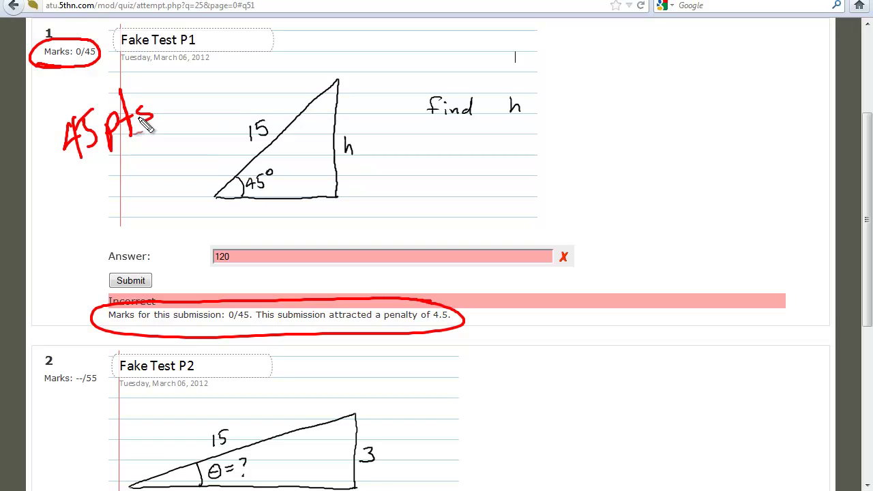
# Step: Draw red arrows pointing at the circled question 1 marks and at the penalty message
pyautogui.moveTo(65, 63)
pyautogui.mouseDown()
pyautogui.moveTo(36, 134)
pyautogui.moveTo(65, 81)
pyautogui.mouseUp()
pyautogui.moveTo(41, 76)
pyautogui.mouseDown()
pyautogui.moveTo(64, 61)
pyautogui.moveTo(74, 85)
pyautogui.mouseUp()
pyautogui.moveTo(82, 98); pyautogui.dragTo(91, 97)
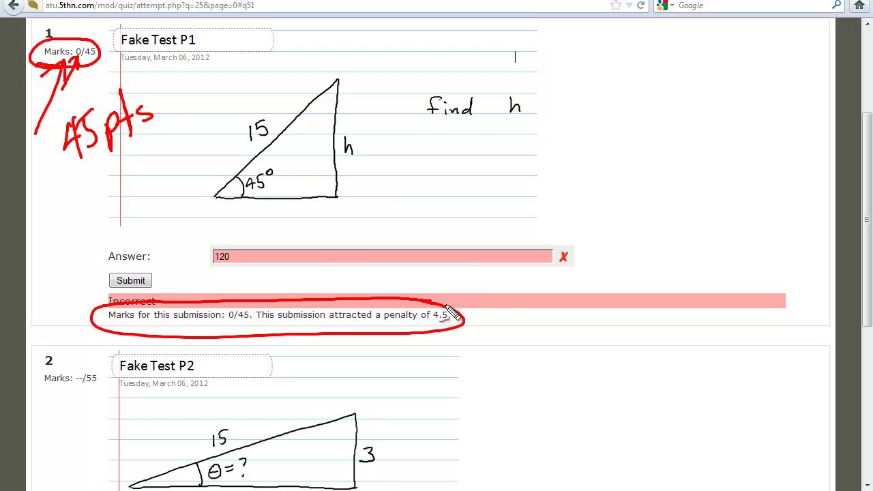
pyautogui.moveTo(407, 304); pyautogui.dragTo(455, 267)
pyautogui.moveTo(416, 290); pyautogui.dragTo(429, 301)
# Step: Handwrite 4.5, 10% and 45 beside question 1, circle 4.5 and 10%, and underline the penalty value in the message
pyautogui.moveTo(620, 80)
pyautogui.mouseDown()
pyautogui.moveTo(618, 102)
pyautogui.moveTo(619, 88)
pyautogui.moveTo(648, 88)
pyautogui.moveTo(629, 98)
pyautogui.moveTo(671, 71)
pyautogui.moveTo(623, 115)
pyautogui.mouseUp()
pyautogui.moveTo(704, 49)
pyautogui.mouseDown()
pyautogui.moveTo(701, 61)
pyautogui.moveTo(744, 48)
pyautogui.moveTo(757, 63)
pyautogui.mouseUp()
pyautogui.moveTo(715, 86)
pyautogui.mouseDown()
pyautogui.moveTo(722, 109)
pyautogui.moveTo(738, 106)
pyautogui.moveTo(743, 82)
pyautogui.mouseUp()
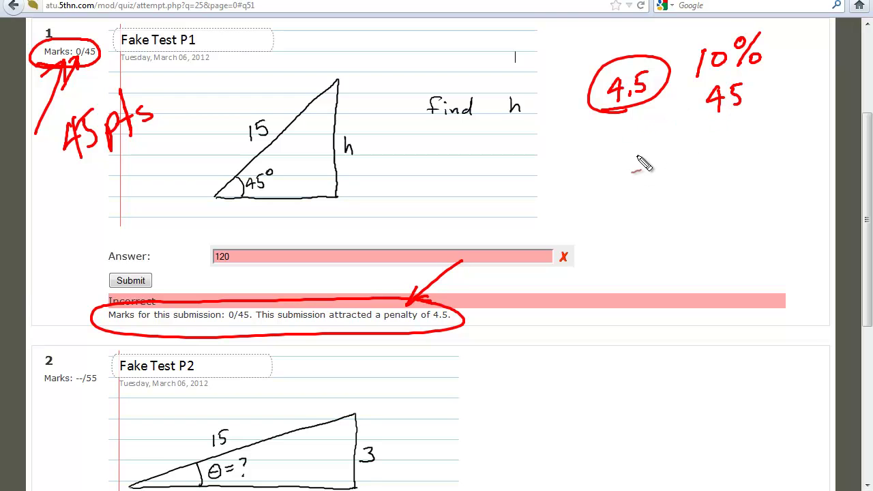
pyautogui.moveTo(740, 26)
pyautogui.mouseDown()
pyautogui.moveTo(713, 89)
pyautogui.moveTo(706, 30)
pyautogui.mouseUp()
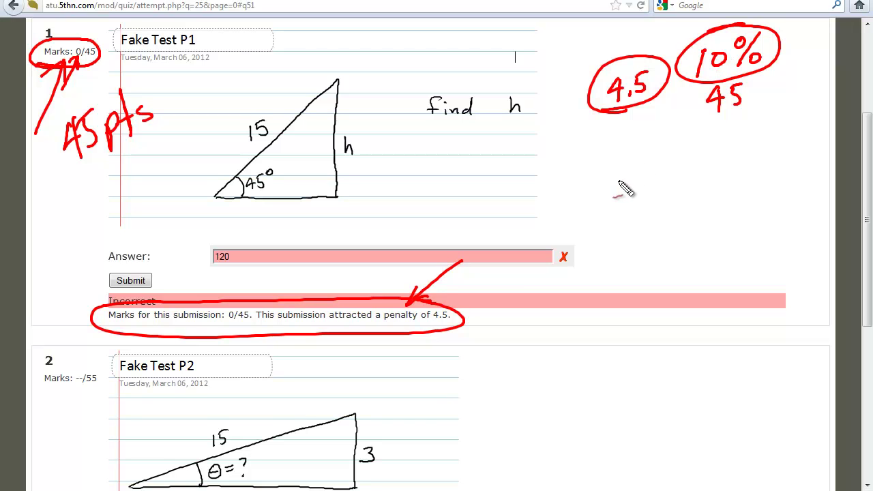
pyautogui.moveTo(429, 326); pyautogui.dragTo(445, 325)
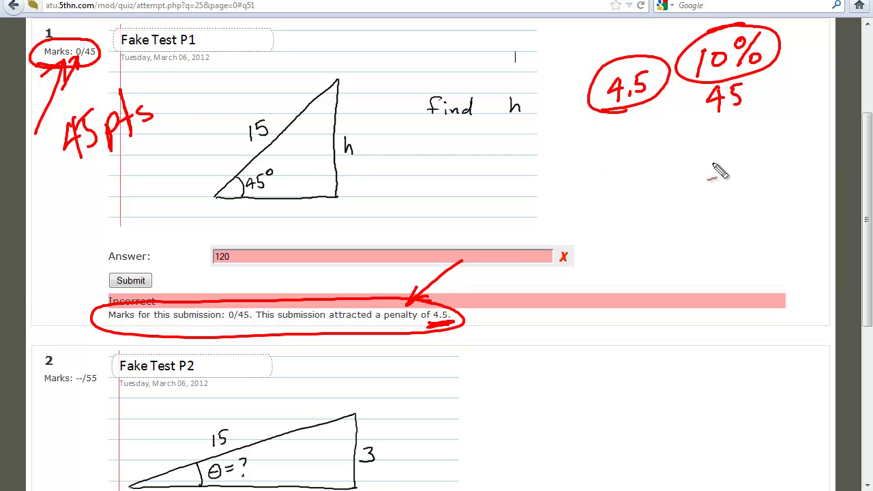
# Step: Circle question 1 and its answer box, add another arrow to the marks, and clear all the annotations
pyautogui.moveTo(662, 197)
pyautogui.mouseDown()
pyautogui.moveTo(559, 7)
pyautogui.moveTo(656, 162)
pyautogui.mouseUp()
pyautogui.moveTo(631, 124); pyautogui.dragTo(667, 182)
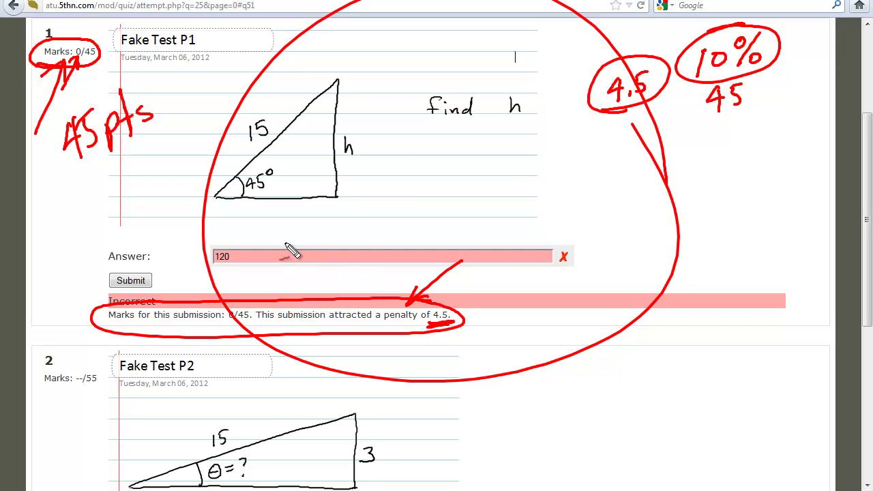
pyautogui.moveTo(305, 243)
pyautogui.mouseDown()
pyautogui.moveTo(273, 239)
pyautogui.moveTo(412, 286)
pyautogui.moveTo(444, 236)
pyautogui.moveTo(201, 238)
pyautogui.mouseUp()
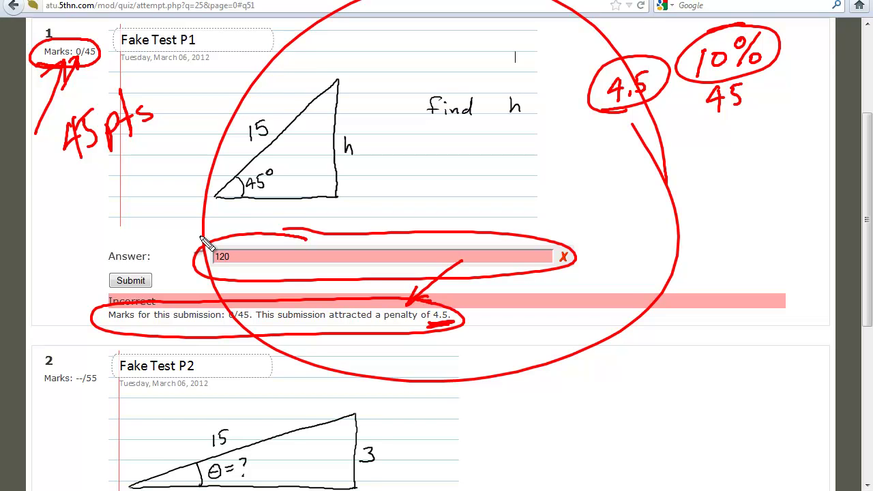
pyautogui.moveTo(72, 66); pyautogui.dragTo(28, 174)
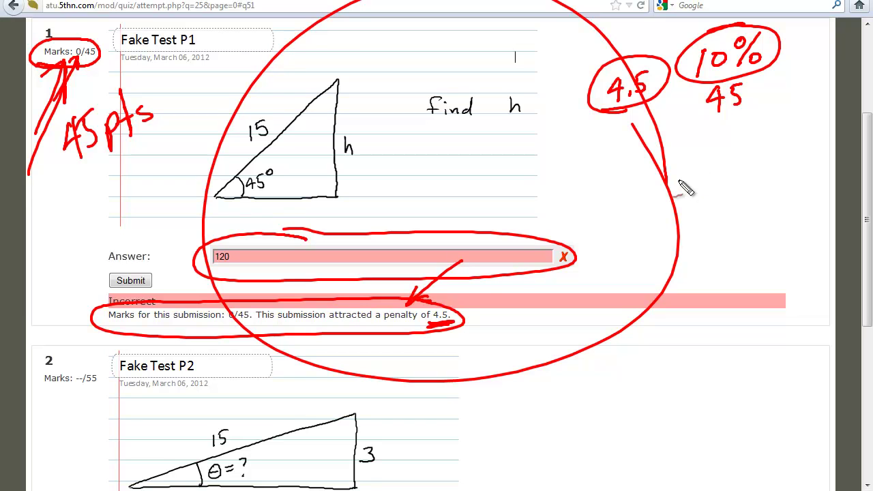
pyautogui.moveTo(671, 199)
pyautogui.mouseDown()
pyautogui.moveTo(690, 194)
pyautogui.moveTo(682, 212)
pyautogui.moveTo(696, 203)
pyautogui.mouseUp()
pyautogui.press('e')
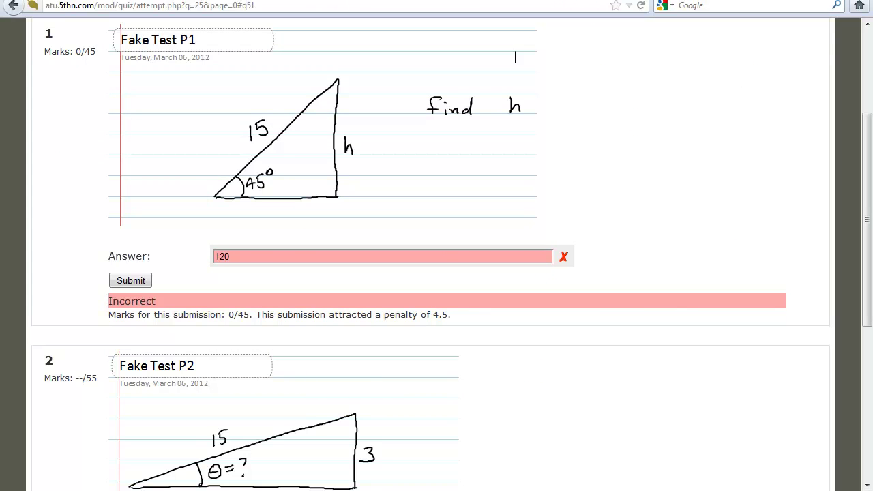
# Step: Open the Calculator, switch it to scientific mode and place it beside the triangle sketch of question 1
pyautogui.moveTo(517, 490); pyautogui.dragTo(520, 145)
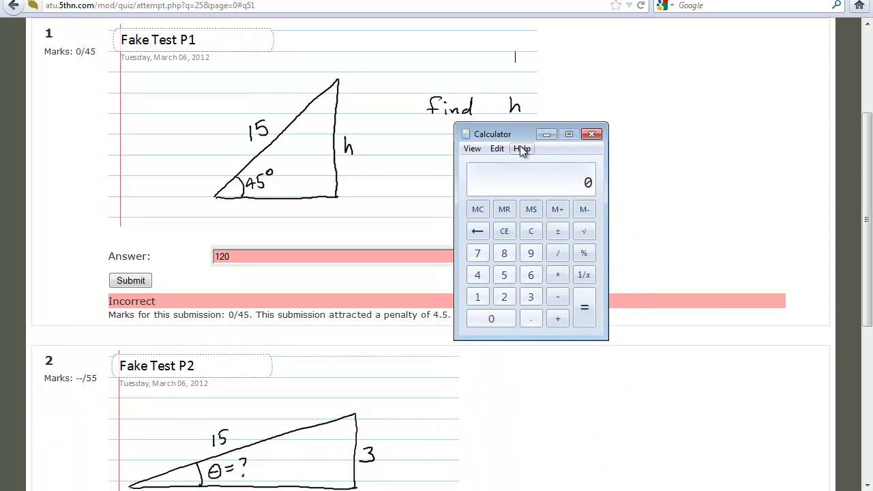
pyautogui.click(471, 148)
pyautogui.click(451, 188)
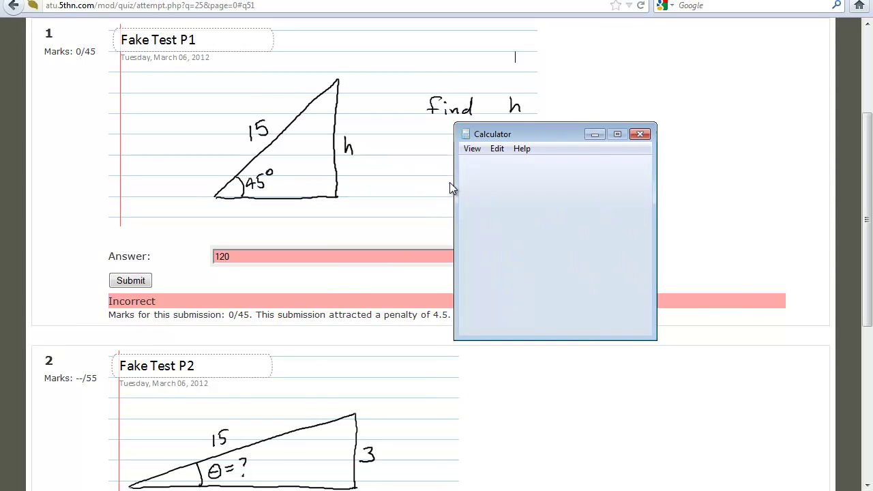
pyautogui.moveTo(606, 141); pyautogui.dragTo(671, 42)
pyautogui.click(667, 202)
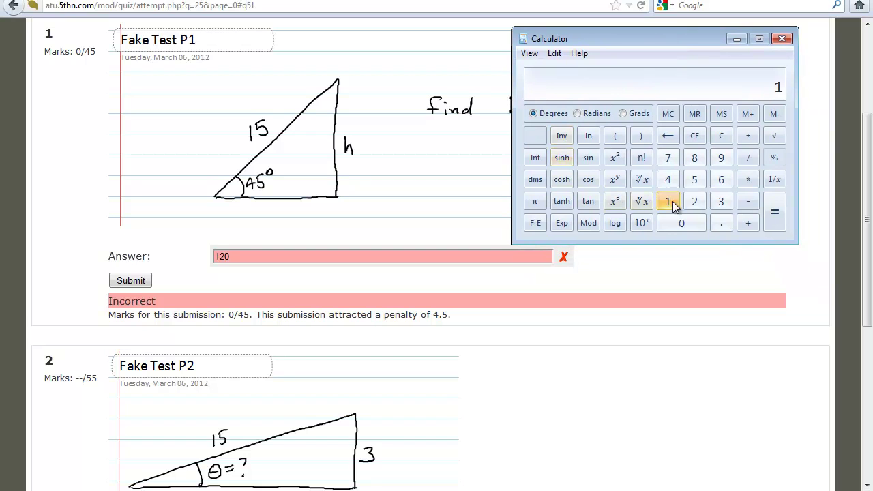
pyautogui.click(748, 179)
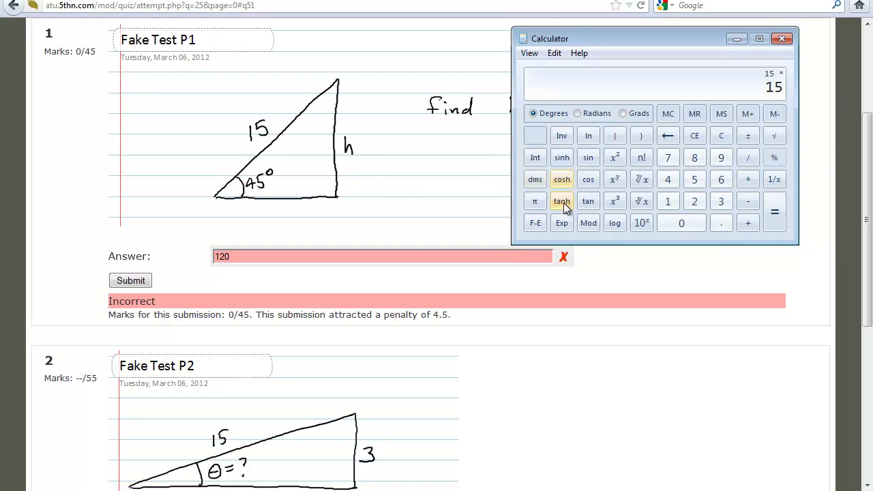
pyautogui.click(589, 160)
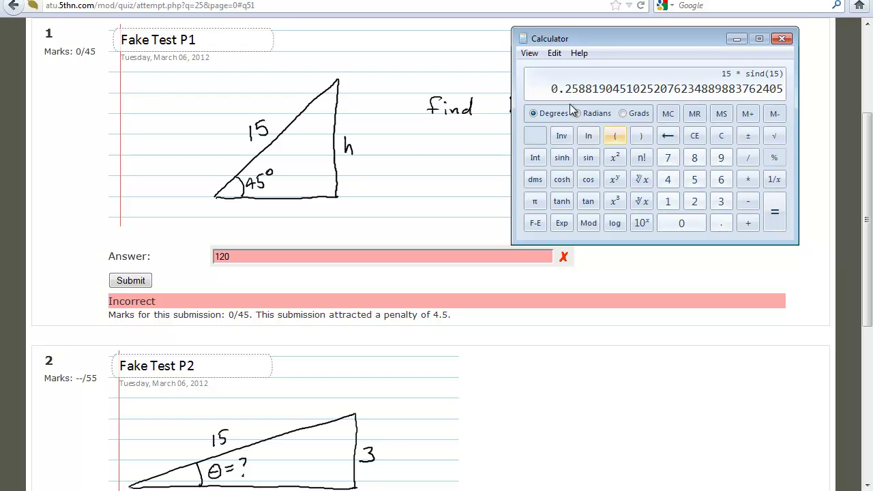
pyautogui.click(722, 139)
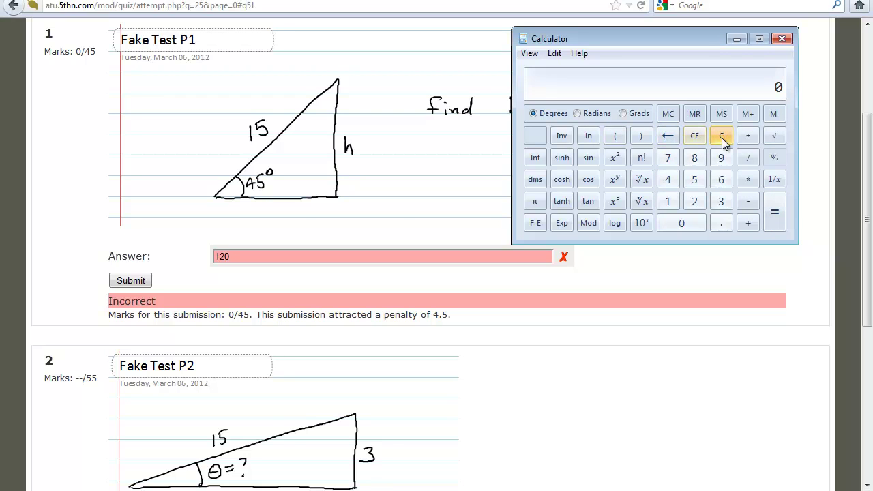
pyautogui.click(669, 201)
pyautogui.click(693, 183)
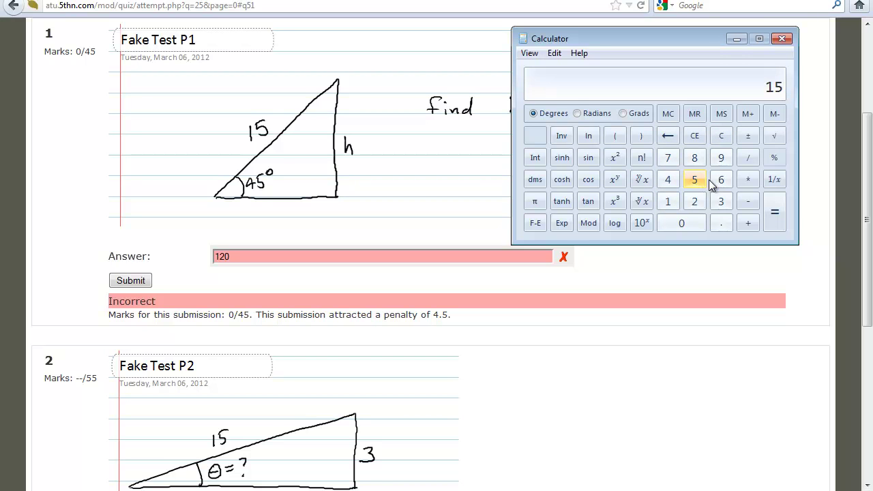
pyautogui.click(721, 139)
# Step: Calculate the sine of 45 degrees multiplied by 15
pyautogui.click(668, 180)
pyautogui.click(694, 183)
pyautogui.click(587, 161)
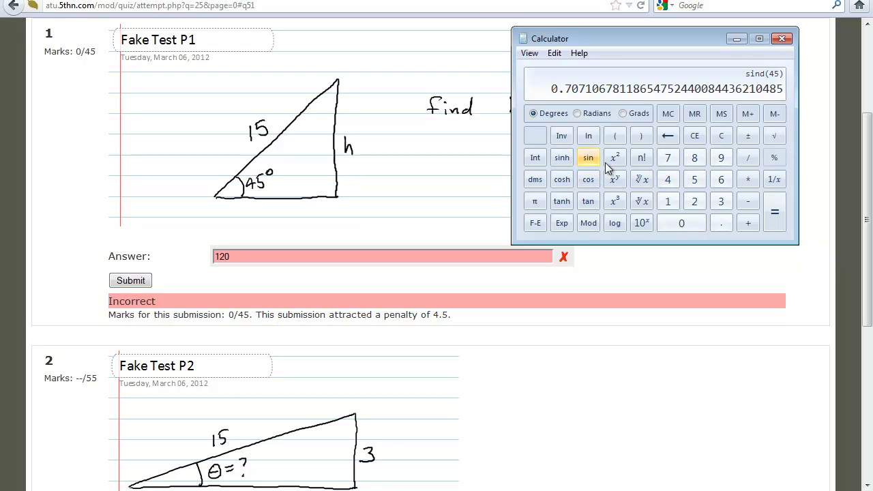
pyautogui.click(748, 181)
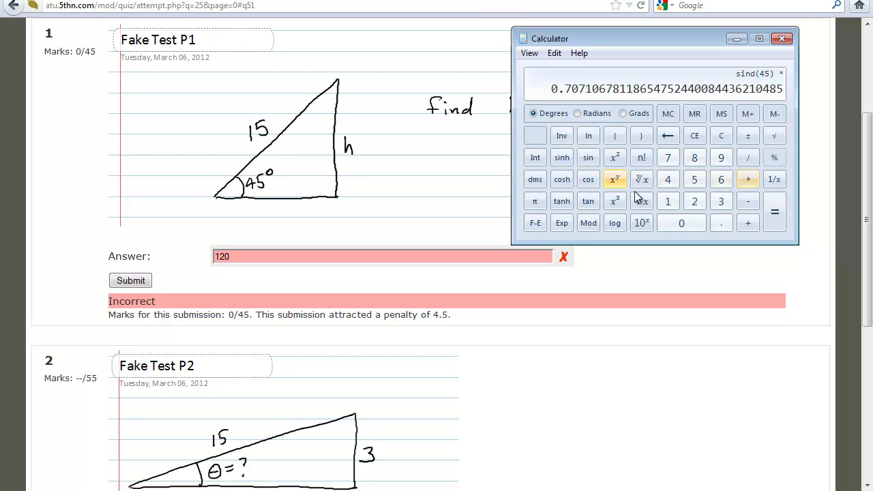
pyautogui.click(668, 201)
pyautogui.click(694, 182)
pyautogui.click(774, 213)
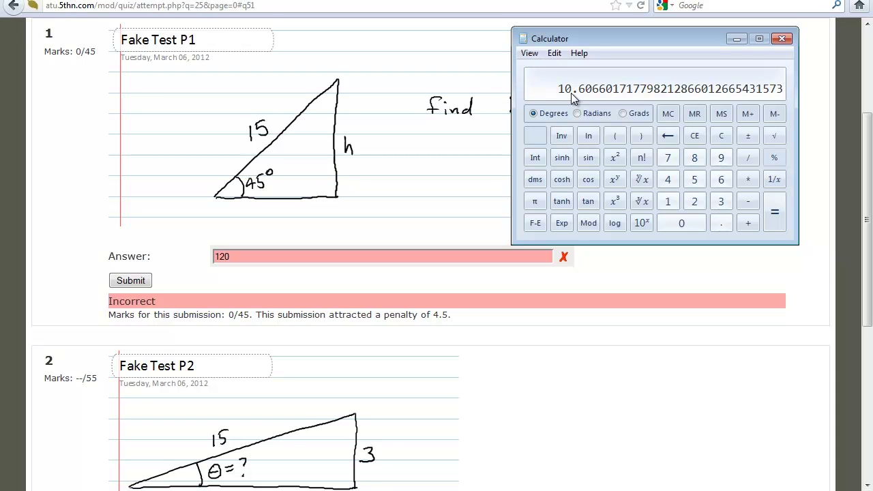
# Step: Return to the quiz, replace the question 1 answer with 10 and submit it
pyautogui.click(334, 257)
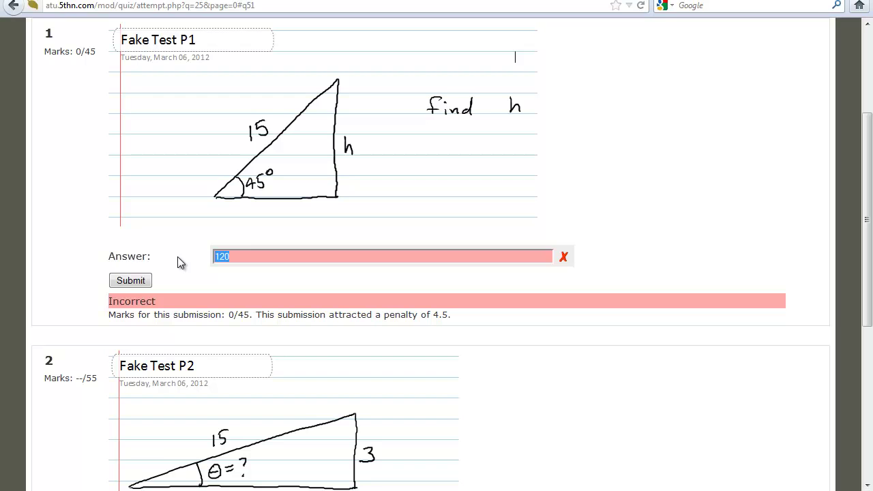
pyautogui.click(129, 282)
pyautogui.click(130, 280)
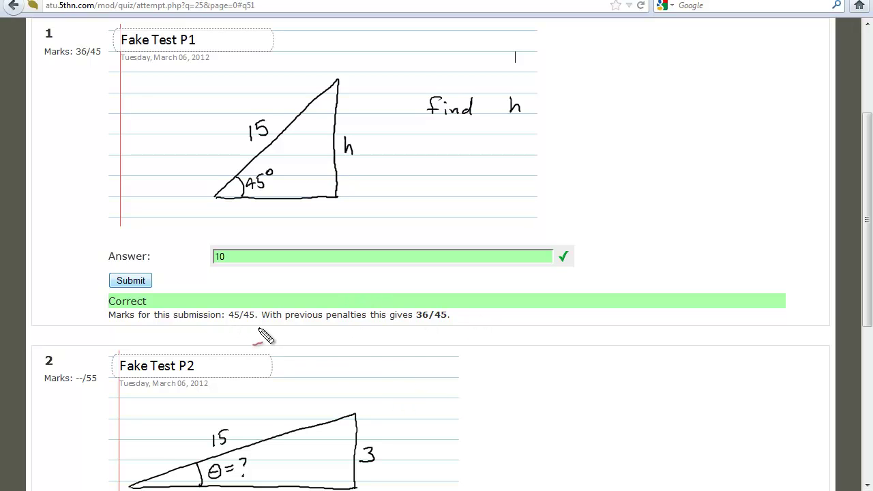
# Step: Circle the question 1 feedback, underline the previous-penalties text, and handwrite the sum of 4.5 and 4.5 as 9 beside it
pyautogui.moveTo(257, 327)
pyautogui.mouseDown()
pyautogui.moveTo(458, 328)
pyautogui.moveTo(225, 298)
pyautogui.moveTo(194, 336)
pyautogui.moveTo(354, 327)
pyautogui.mouseUp()
pyautogui.moveTo(619, 113)
pyautogui.mouseDown()
pyautogui.moveTo(623, 130)
pyautogui.moveTo(655, 132)
pyautogui.moveTo(645, 131)
pyautogui.moveTo(623, 170)
pyautogui.moveTo(659, 157)
pyautogui.moveTo(645, 163)
pyautogui.mouseUp()
pyautogui.moveTo(591, 198); pyautogui.dragTo(707, 148)
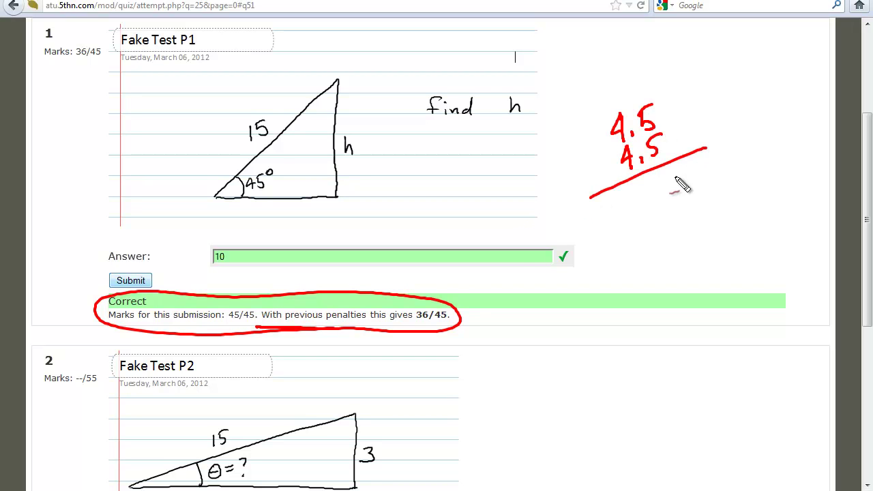
pyautogui.moveTo(667, 200); pyautogui.dragTo(675, 200)
pyautogui.moveTo(650, 191); pyautogui.dragTo(650, 218)
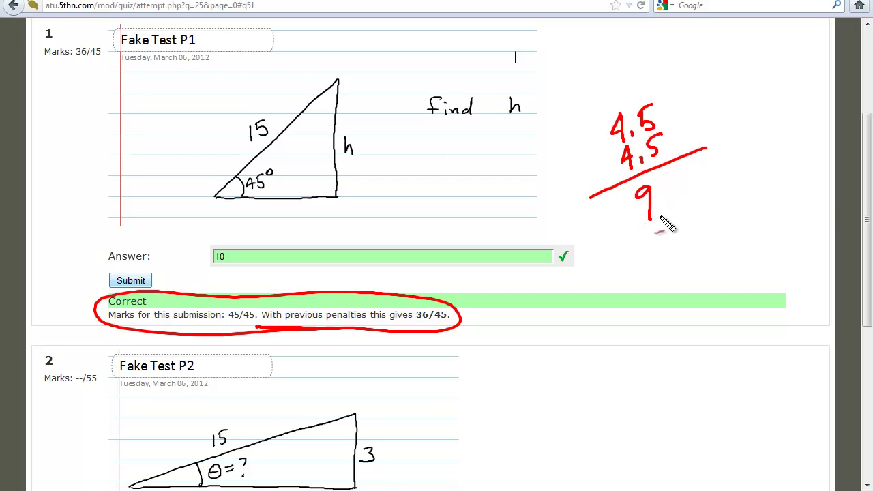
# Step: Circle the handwritten 9, draw two arrows up to the question 1 marks, and handwrite 36/45 below them
pyautogui.moveTo(654, 178); pyautogui.dragTo(658, 173)
pyautogui.moveTo(81, 60)
pyautogui.mouseDown()
pyautogui.moveTo(66, 107)
pyautogui.moveTo(83, 72)
pyautogui.moveTo(101, 104)
pyautogui.moveTo(99, 70)
pyautogui.mouseUp()
pyautogui.moveTo(57, 149); pyautogui.dragTo(60, 171)
pyautogui.moveTo(83, 145)
pyautogui.mouseDown()
pyautogui.moveTo(58, 191)
pyautogui.moveTo(75, 205)
pyautogui.mouseUp()
pyautogui.moveTo(72, 196); pyautogui.dragTo(77, 206)
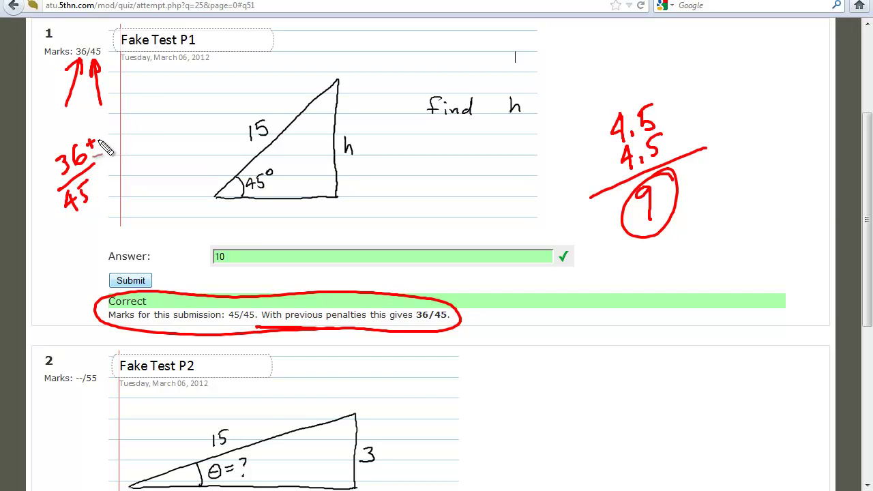
# Step: Handwrite 36 plus 9 equals 45 beside the triangle, linking the 9 to the penalty sum and circling the plus sign and the 9
pyautogui.moveTo(95, 129); pyautogui.dragTo(94, 149)
pyautogui.moveTo(148, 99)
pyautogui.mouseDown()
pyautogui.moveTo(153, 120)
pyautogui.moveTo(172, 109)
pyautogui.moveTo(189, 140)
pyautogui.mouseUp()
pyautogui.moveTo(675, 192)
pyautogui.mouseDown()
pyautogui.moveTo(737, 120)
pyautogui.moveTo(292, 77)
pyautogui.moveTo(208, 123)
pyautogui.mouseUp()
pyautogui.moveTo(142, 178); pyautogui.dragTo(210, 133)
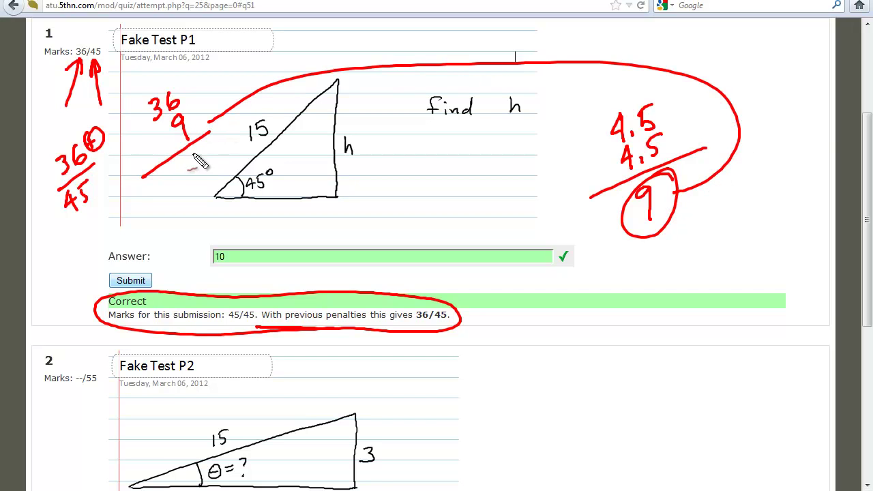
pyautogui.moveTo(173, 168); pyautogui.dragTo(207, 171)
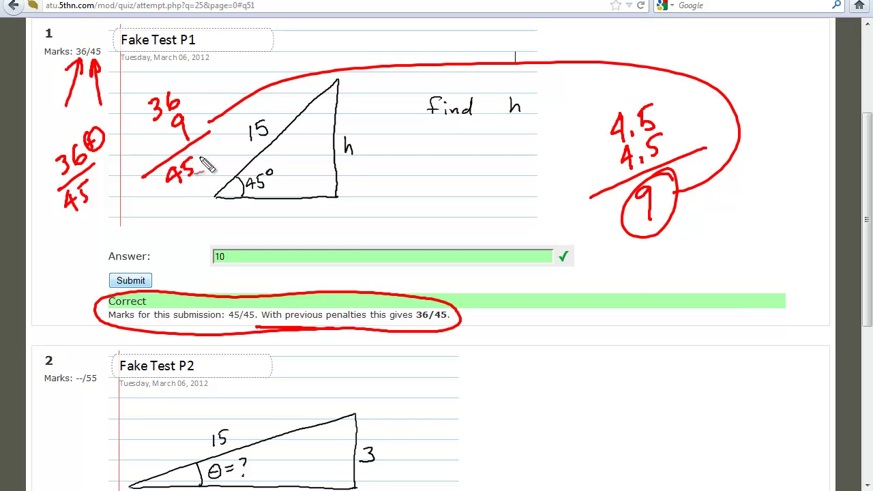
pyautogui.moveTo(196, 109); pyautogui.dragTo(189, 118)
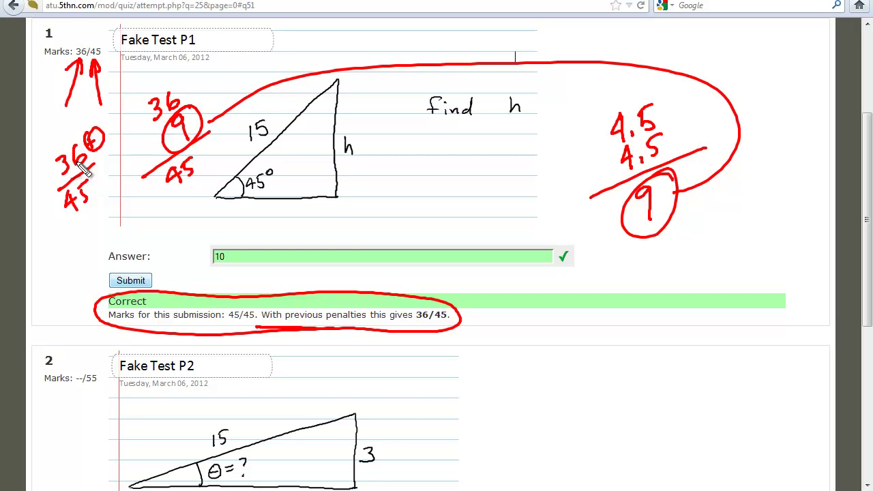
# Step: Handwrite 45 − 9 = 36 above the triangle sketch and circle the question 1 marks
pyautogui.moveTo(264, 71); pyautogui.dragTo(271, 69)
pyautogui.moveTo(286, 35)
pyautogui.mouseDown()
pyautogui.moveTo(294, 59)
pyautogui.moveTo(359, 36)
pyautogui.moveTo(427, 45)
pyautogui.mouseUp()
pyautogui.moveTo(105, 47); pyautogui.dragTo(99, 41)
# Step: Circle the submission marks and the 36/45 in the question 1 feedback, point an arrow at 36/45, and circle the answer 10
pyautogui.moveTo(236, 162); pyautogui.dragTo(245, 160)
pyautogui.moveTo(117, 326)
pyautogui.mouseDown()
pyautogui.moveTo(298, 327)
pyautogui.moveTo(197, 306)
pyautogui.moveTo(96, 324)
pyautogui.moveTo(450, 329)
pyautogui.moveTo(419, 325)
pyautogui.moveTo(440, 336)
pyautogui.mouseUp()
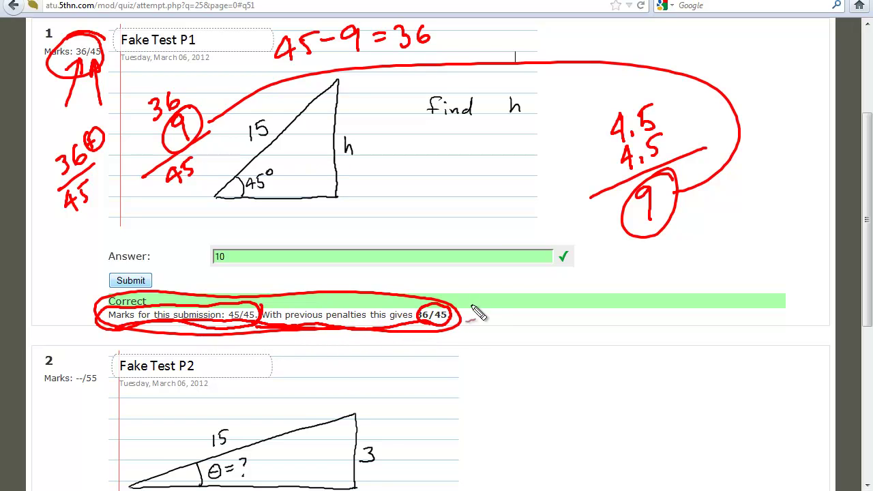
pyautogui.hotkey('ctrl', 'z')
pyautogui.moveTo(463, 276)
pyautogui.mouseDown()
pyautogui.moveTo(440, 300)
pyautogui.moveTo(450, 300)
pyautogui.mouseUp()
pyautogui.moveTo(229, 238)
pyautogui.mouseDown()
pyautogui.moveTo(235, 274)
pyautogui.moveTo(231, 238)
pyautogui.mouseUp()
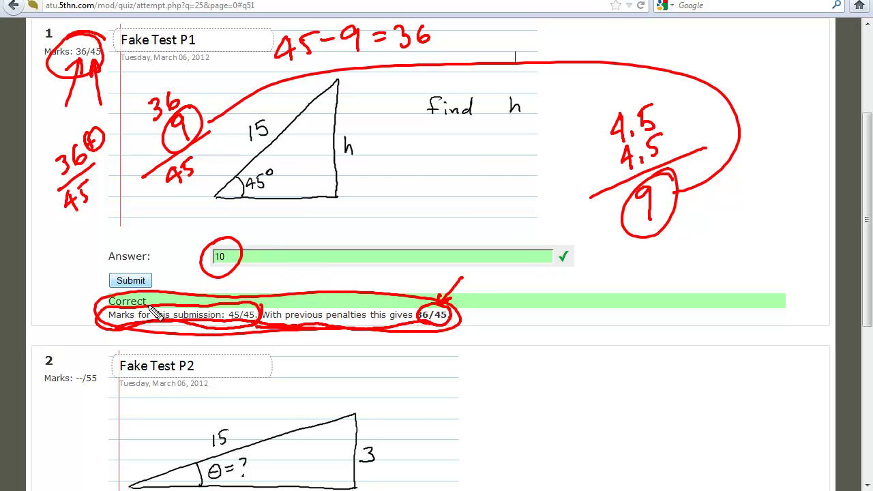
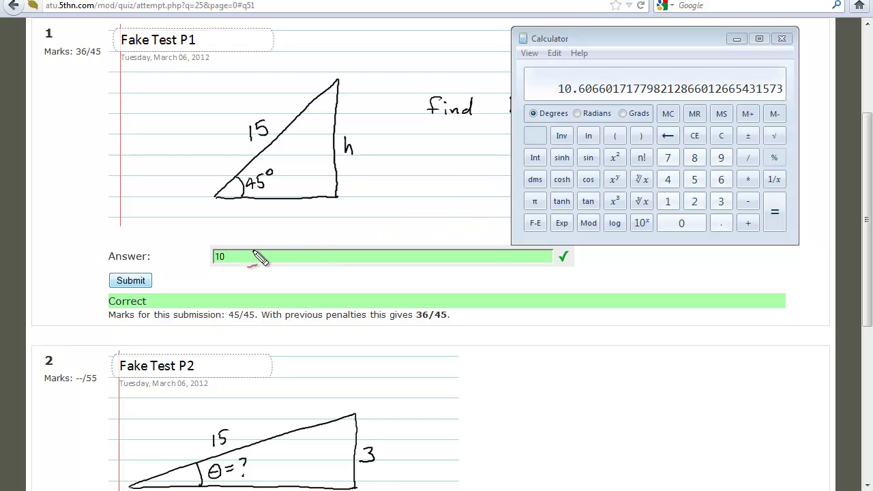
# Step: Circle the answer 10 beside the calculator result, and handwrite 10.6066 in a box with 1% and 1.06066 next to it
pyautogui.moveTo(235, 235); pyautogui.dragTo(235, 232)
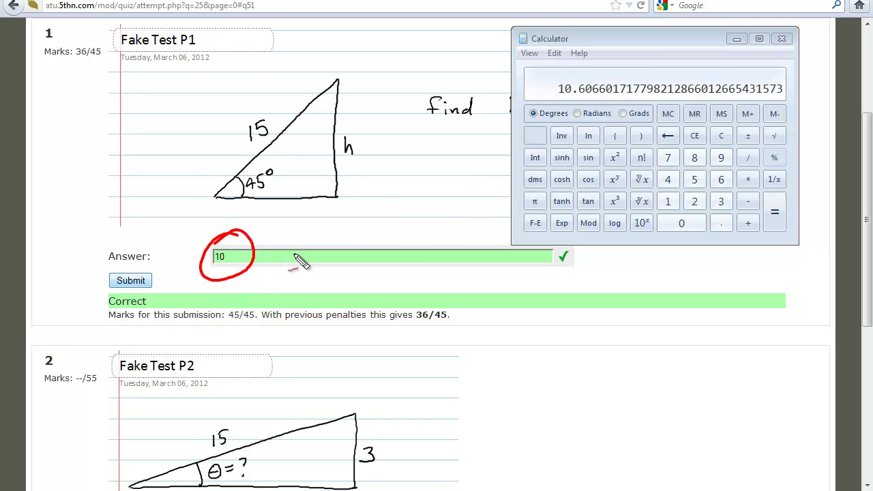
pyautogui.moveTo(373, 197)
pyautogui.mouseDown()
pyautogui.moveTo(373, 215)
pyautogui.moveTo(405, 209)
pyautogui.moveTo(416, 190)
pyautogui.moveTo(465, 172)
pyautogui.moveTo(466, 184)
pyautogui.mouseUp()
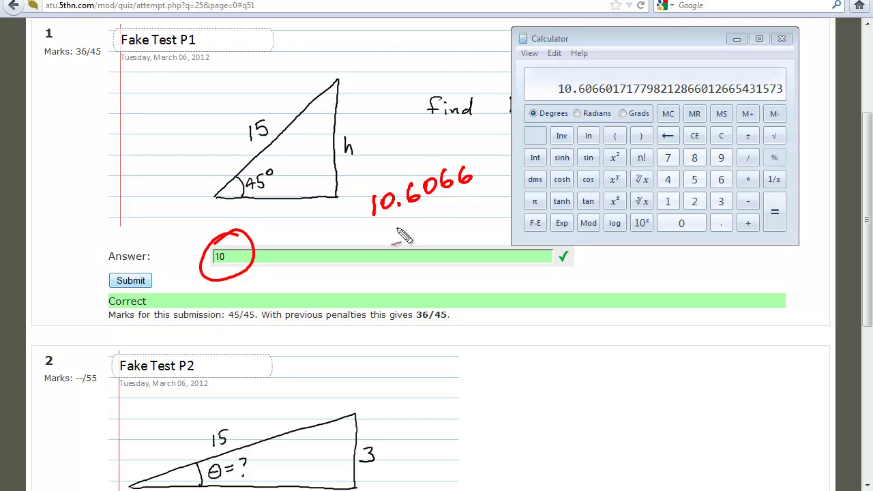
pyautogui.moveTo(331, 223)
pyautogui.mouseDown()
pyautogui.moveTo(328, 248)
pyautogui.moveTo(339, 235)
pyautogui.moveTo(334, 248)
pyautogui.moveTo(351, 244)
pyautogui.mouseUp()
pyautogui.moveTo(405, 236)
pyautogui.mouseDown()
pyautogui.moveTo(384, 234)
pyautogui.moveTo(381, 242)
pyautogui.mouseUp()
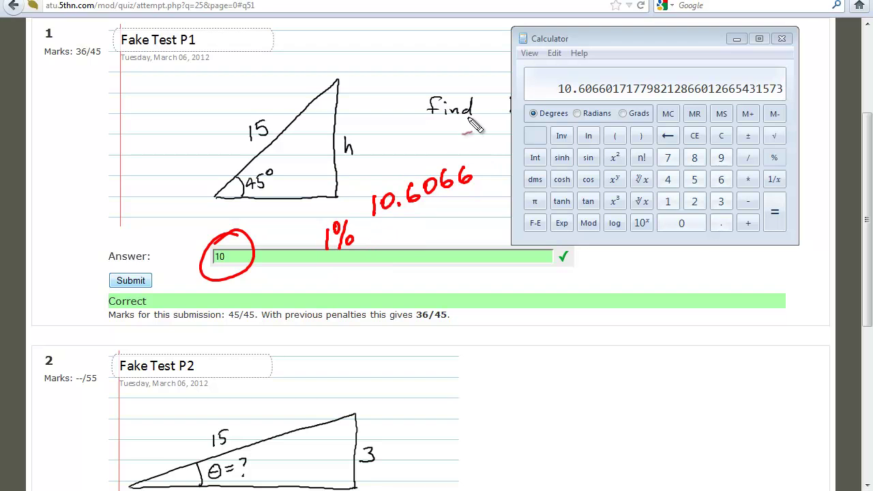
pyautogui.moveTo(449, 130)
pyautogui.mouseDown()
pyautogui.moveTo(458, 127)
pyautogui.moveTo(446, 158)
pyautogui.moveTo(356, 198)
pyautogui.moveTo(450, 208)
pyautogui.moveTo(478, 162)
pyautogui.moveTo(444, 151)
pyautogui.mouseUp()
pyautogui.moveTo(394, 220)
pyautogui.mouseDown()
pyautogui.moveTo(401, 235)
pyautogui.moveTo(425, 230)
pyautogui.moveTo(481, 197)
pyautogui.moveTo(488, 219)
pyautogui.mouseUp()
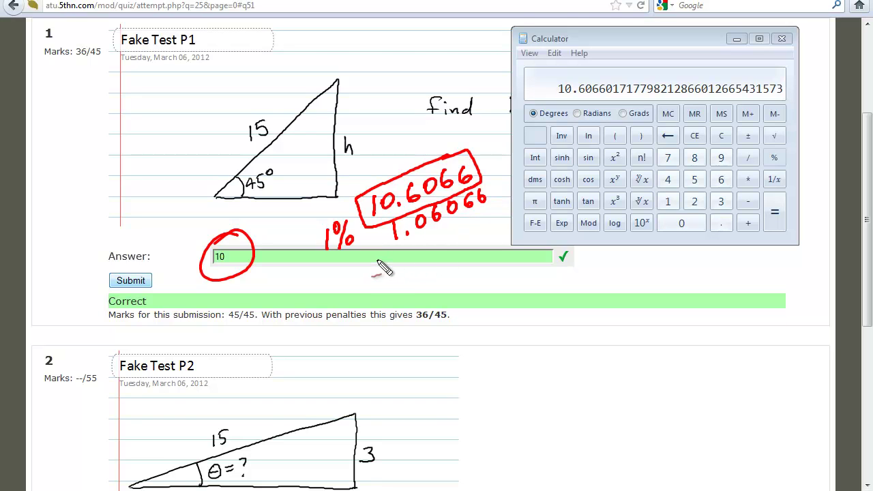
# Step: Draw a two-way tolerance range arrow centred on a handwritten 10.6066 below the feedback, with a limit mark at each end
pyautogui.moveTo(543, 356)
pyautogui.mouseDown()
pyautogui.moveTo(543, 405)
pyautogui.moveTo(520, 439)
pyautogui.moveTo(532, 425)
pyautogui.moveTo(555, 438)
pyautogui.moveTo(577, 431)
pyautogui.moveTo(600, 440)
pyautogui.mouseUp()
pyautogui.click(543, 437)
pyautogui.moveTo(545, 357)
pyautogui.mouseDown()
pyautogui.moveTo(606, 356)
pyautogui.moveTo(597, 362)
pyautogui.mouseUp()
pyautogui.moveTo(544, 357)
pyautogui.mouseDown()
pyautogui.moveTo(480, 356)
pyautogui.moveTo(489, 363)
pyautogui.mouseUp()
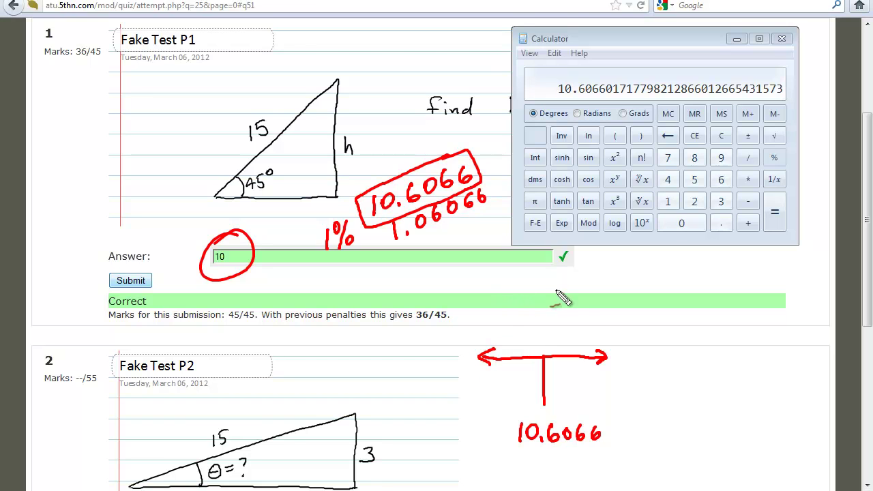
pyautogui.moveTo(476, 344); pyautogui.dragTo(476, 382)
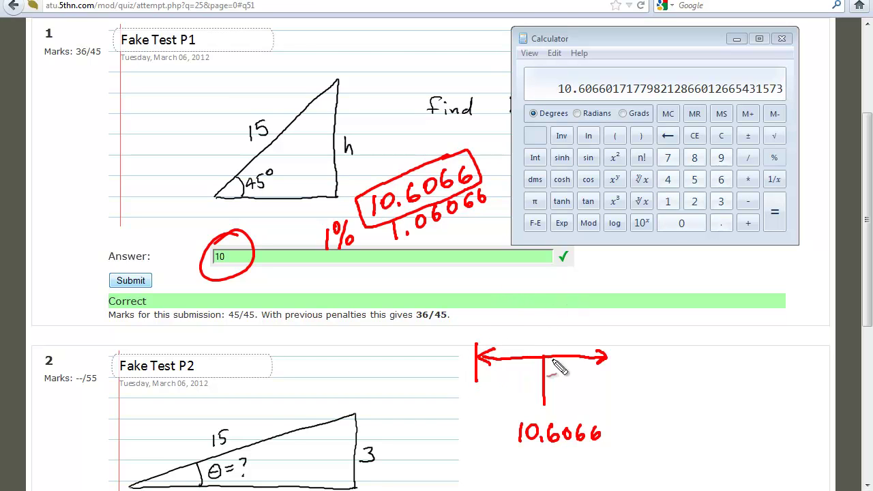
pyautogui.moveTo(608, 341); pyautogui.dragTo(608, 372)
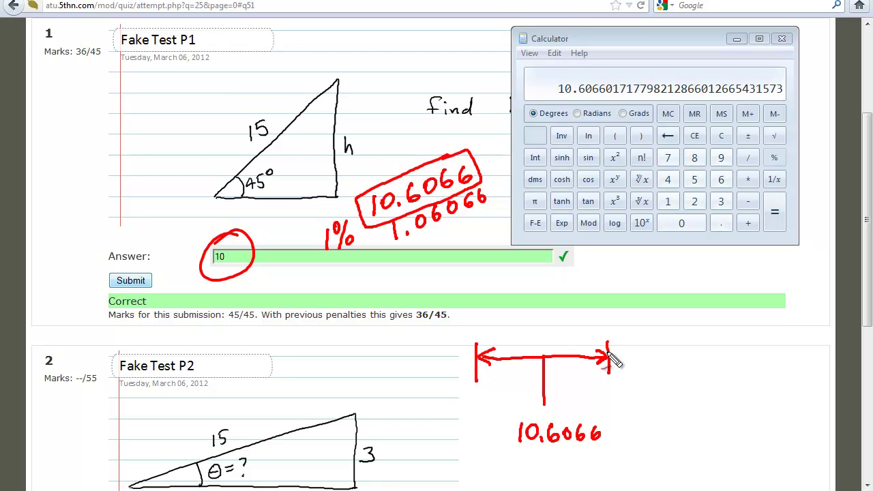
# Step: Handwrite the range limits 9.54594 and 11.6672 above the two ends of the tolerance arrow
pyautogui.moveTo(432, 335)
pyautogui.mouseDown()
pyautogui.moveTo(431, 360)
pyautogui.moveTo(458, 338)
pyautogui.moveTo(498, 334)
pyautogui.moveTo(528, 313)
pyautogui.mouseUp()
pyautogui.click(440, 355)
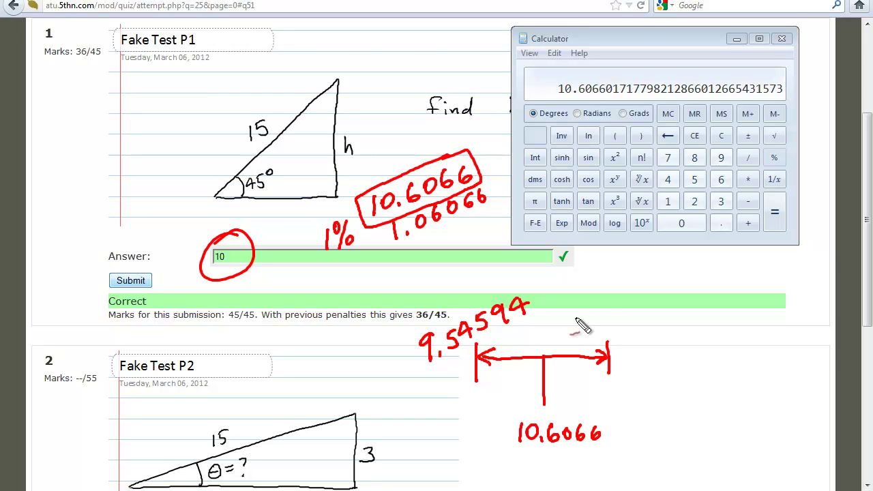
pyautogui.moveTo(596, 311)
pyautogui.mouseDown()
pyautogui.moveTo(595, 334)
pyautogui.moveTo(607, 334)
pyautogui.mouseUp()
pyautogui.click(618, 331)
pyautogui.moveTo(644, 301)
pyautogui.mouseDown()
pyautogui.moveTo(637, 317)
pyautogui.moveTo(683, 315)
pyautogui.moveTo(719, 298)
pyautogui.mouseUp()
# Step: Label both halves of the range with a delta, link them to the circled 1.06066, and underline both limits
pyautogui.moveTo(558, 352)
pyautogui.mouseDown()
pyautogui.moveTo(543, 372)
pyautogui.moveTo(570, 340)
pyautogui.moveTo(577, 349)
pyautogui.mouseUp()
pyautogui.moveTo(509, 352)
pyautogui.mouseDown()
pyautogui.moveTo(558, 313)
pyautogui.moveTo(469, 212)
pyautogui.mouseUp()
pyautogui.moveTo(491, 179)
pyautogui.mouseDown()
pyautogui.moveTo(429, 203)
pyautogui.moveTo(440, 242)
pyautogui.moveTo(502, 182)
pyautogui.mouseUp()
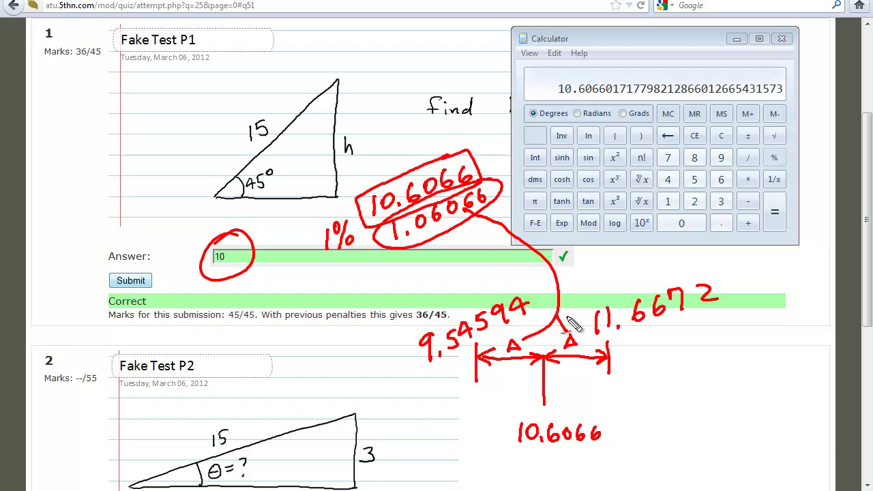
pyautogui.moveTo(427, 373); pyautogui.dragTo(474, 346)
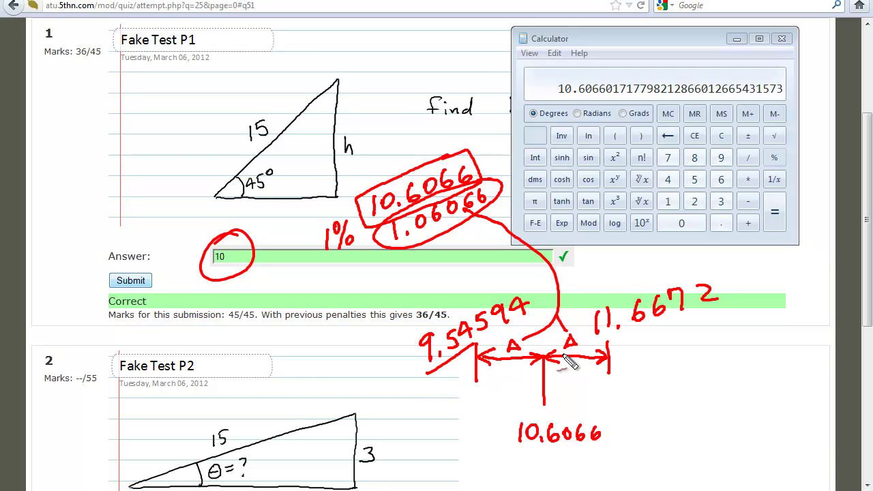
pyautogui.moveTo(596, 341); pyautogui.dragTo(665, 323)
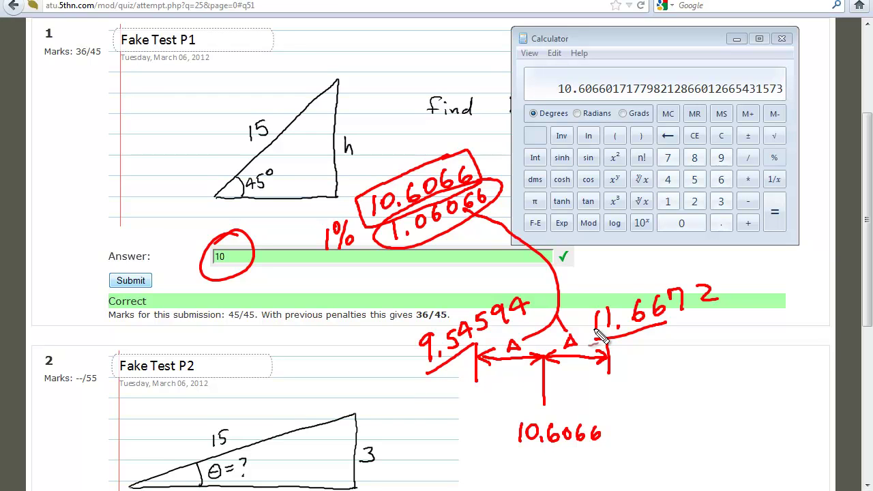
# Step: Scribble out the handwritten 1%, write 10% below it, and circle the whole tolerance range diagram
pyautogui.moveTo(345, 206)
pyautogui.mouseDown()
pyautogui.moveTo(347, 273)
pyautogui.moveTo(325, 201)
pyautogui.mouseUp()
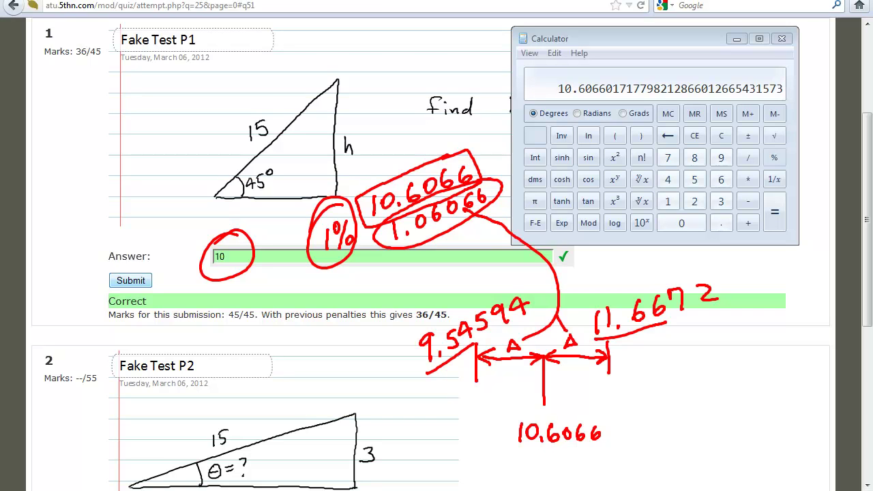
pyautogui.moveTo(349, 223)
pyautogui.mouseDown()
pyautogui.moveTo(331, 243)
pyautogui.moveTo(341, 259)
pyautogui.moveTo(320, 297)
pyautogui.mouseUp()
pyautogui.moveTo(330, 285)
pyautogui.mouseDown()
pyautogui.moveTo(344, 286)
pyautogui.moveTo(354, 273)
pyautogui.moveTo(365, 282)
pyautogui.mouseUp()
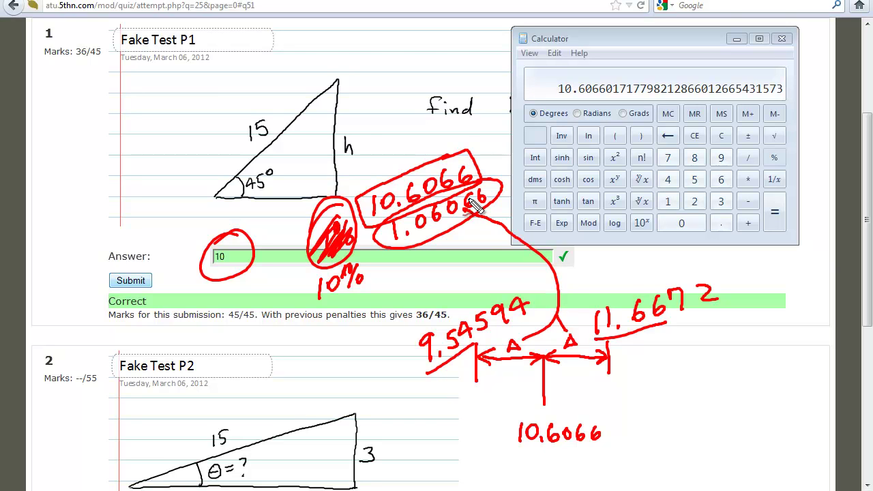
pyautogui.moveTo(729, 274)
pyautogui.mouseDown()
pyautogui.moveTo(503, 281)
pyautogui.moveTo(487, 453)
pyautogui.moveTo(756, 325)
pyautogui.moveTo(721, 259)
pyautogui.mouseUp()
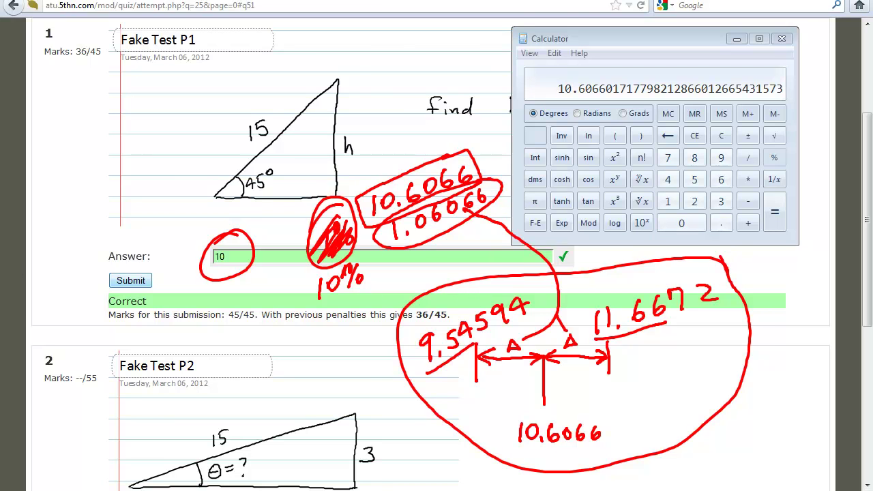
# Step: Leave the annotation mode, submit 4 as the question 1 answer, and highlight the question's marks
pyautogui.press('Escape')
pyautogui.moveTo(288, 259); pyautogui.dragTo(208, 252)
pyautogui.write('4')
pyautogui.click(144, 289)
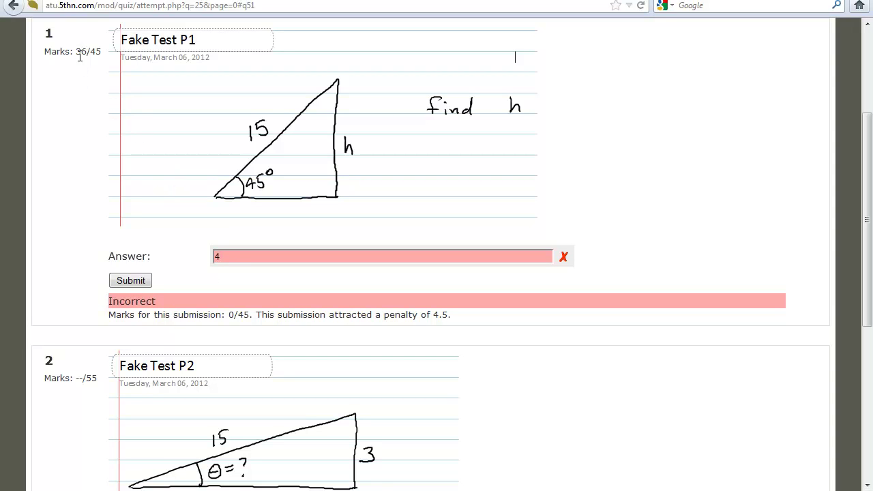
pyautogui.moveTo(74, 51); pyautogui.dragTo(101, 52)
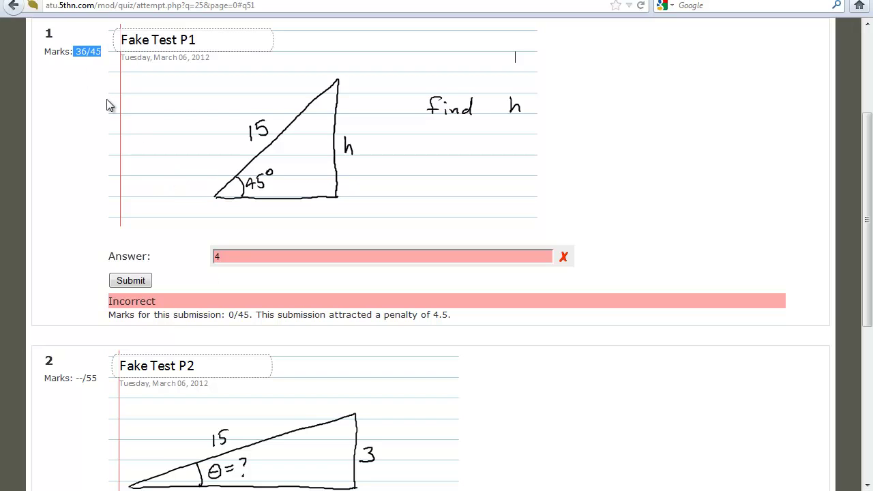
pyautogui.moveTo(45, 52); pyautogui.dragTo(105, 61)
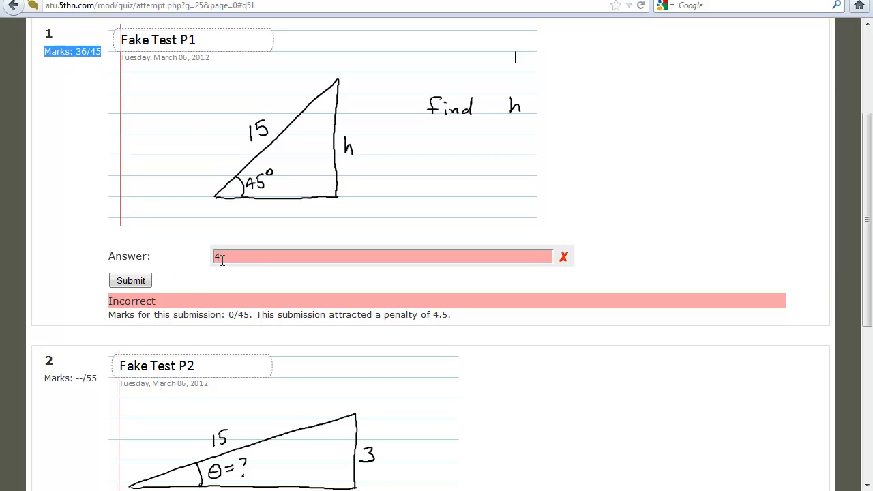
# Step: Replace the question 1 answer with 679679 and highlight the penalty sentence in the feedback
pyautogui.moveTo(223, 258); pyautogui.dragTo(206, 257)
pyautogui.write('679679')
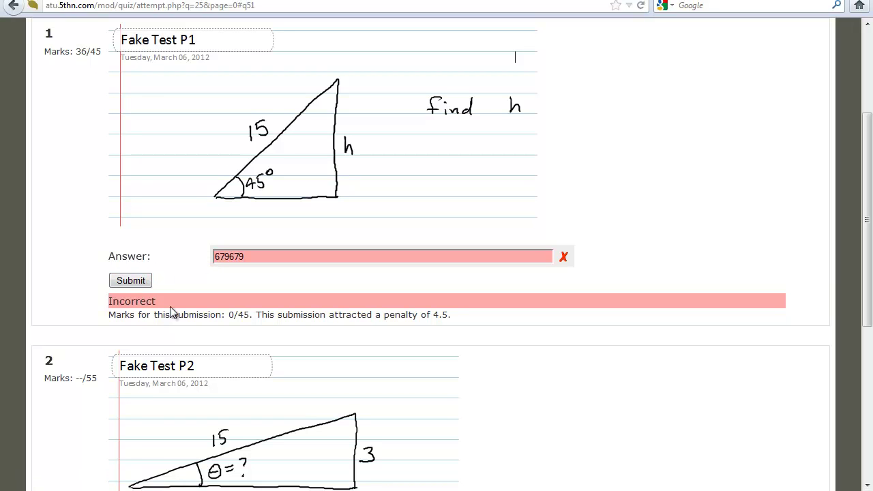
pyautogui.tripleClick(112, 317)
pyautogui.click(113, 317)
pyautogui.moveTo(113, 317); pyautogui.dragTo(447, 315)
pyautogui.click(260, 315)
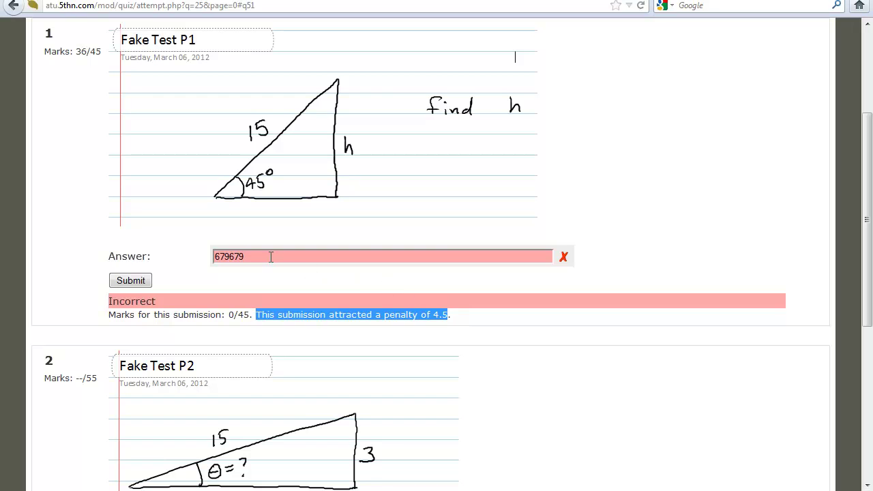
# Step: Submit 10 as the question 1 answer again and highlight the question's marks
pyautogui.moveTo(271, 256); pyautogui.dragTo(196, 252)
pyautogui.write('10')
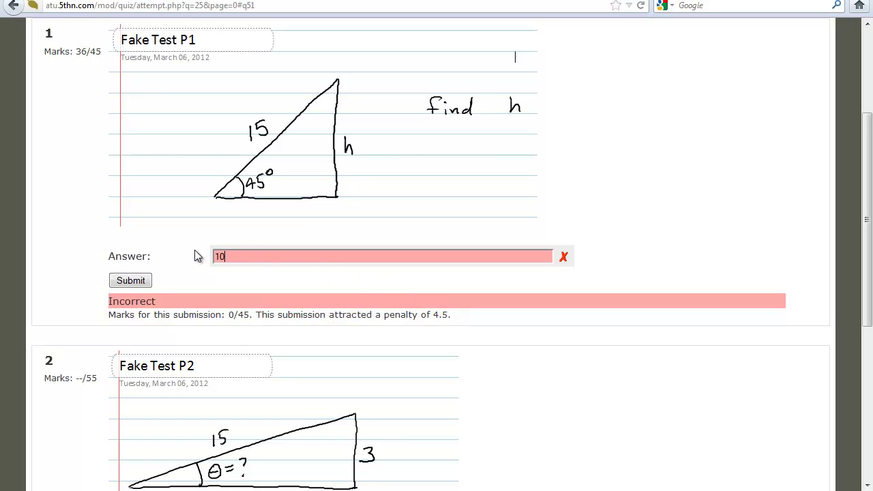
pyautogui.click(146, 280)
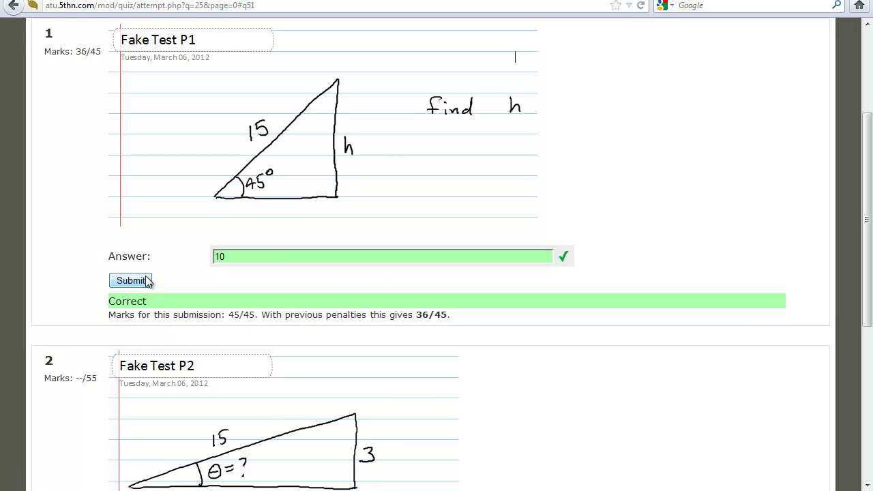
pyautogui.moveTo(47, 55); pyautogui.dragTo(101, 53)
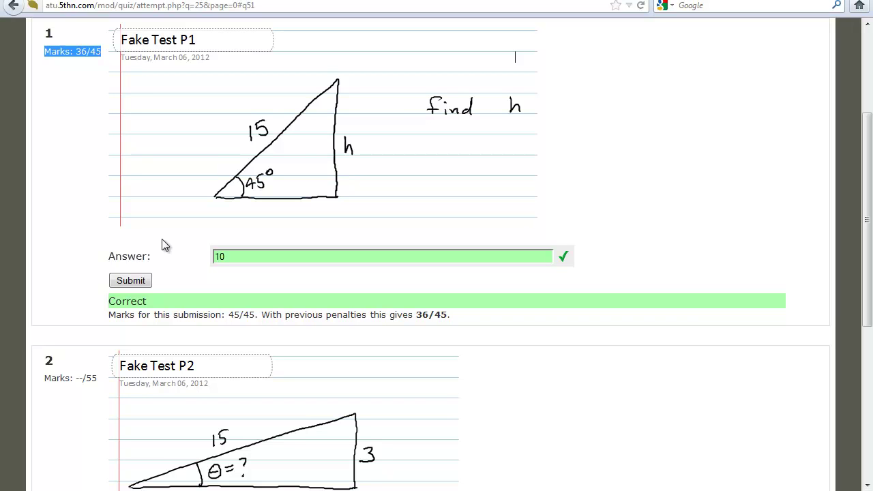
# Step: Enter 3 as the answer to question 2 and submit it
pyautogui.scroll(-6, 146, 249)
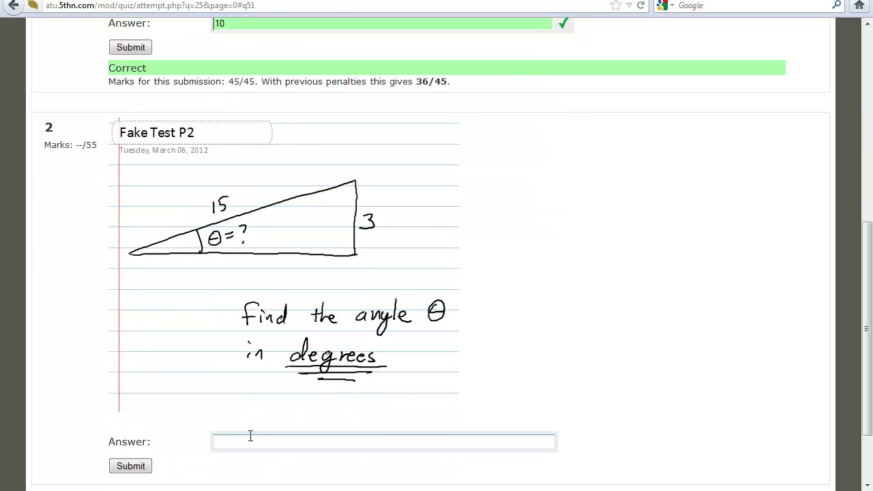
pyautogui.scroll(-2, 286, 325)
pyautogui.click(274, 368)
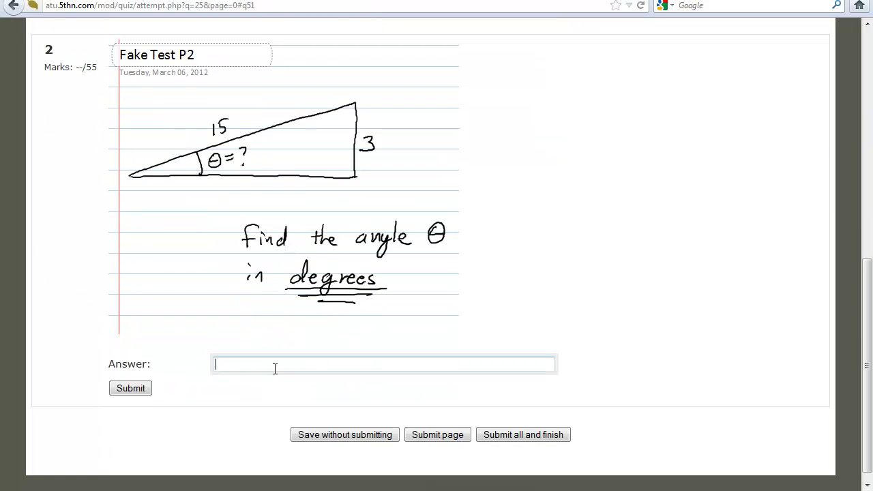
pyautogui.write('3')
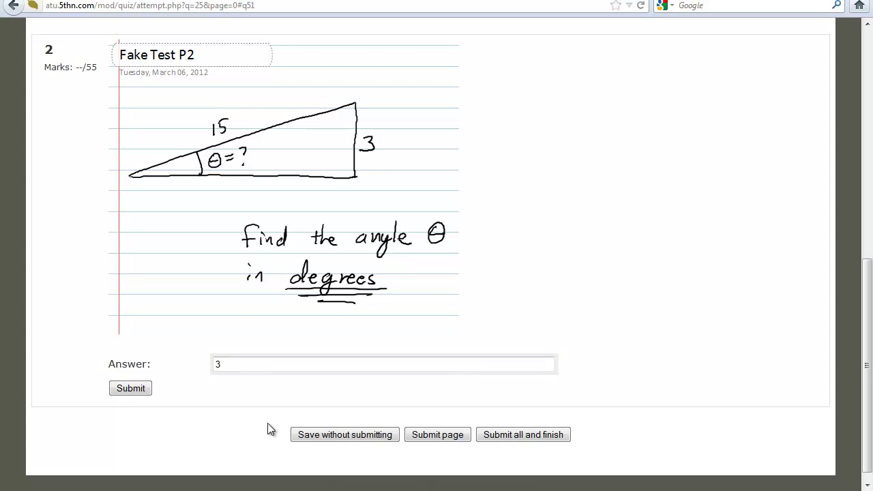
pyautogui.click(142, 389)
# Step: Submit 6 and then 9 as further answers to question 2
pyautogui.moveTo(229, 348); pyautogui.dragTo(203, 350)
pyautogui.write('6')
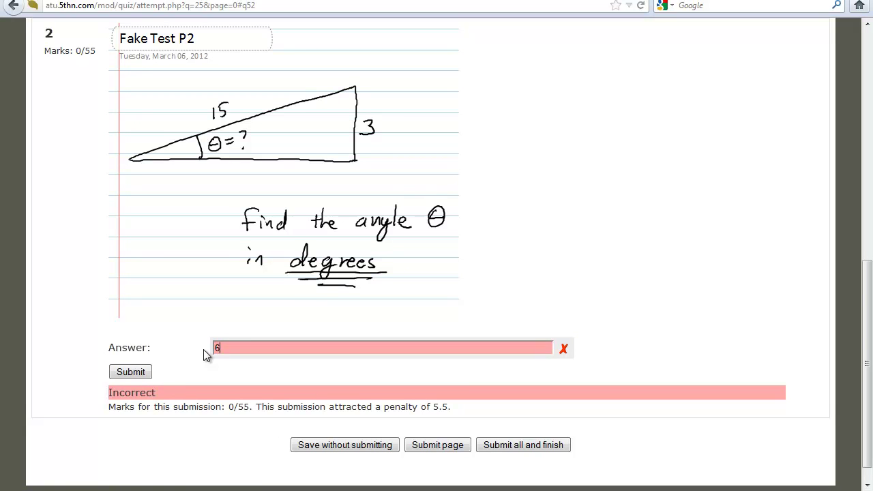
pyautogui.click(143, 377)
pyautogui.moveTo(237, 350); pyautogui.dragTo(216, 351)
pyautogui.write('9')
pyautogui.click(150, 355)
# Step: Submit 11 as the question 2 answer and highlight the penalty-adjusted marks in its feedback
pyautogui.moveTo(227, 346); pyautogui.dragTo(217, 348)
pyautogui.write('11')
pyautogui.click(144, 374)
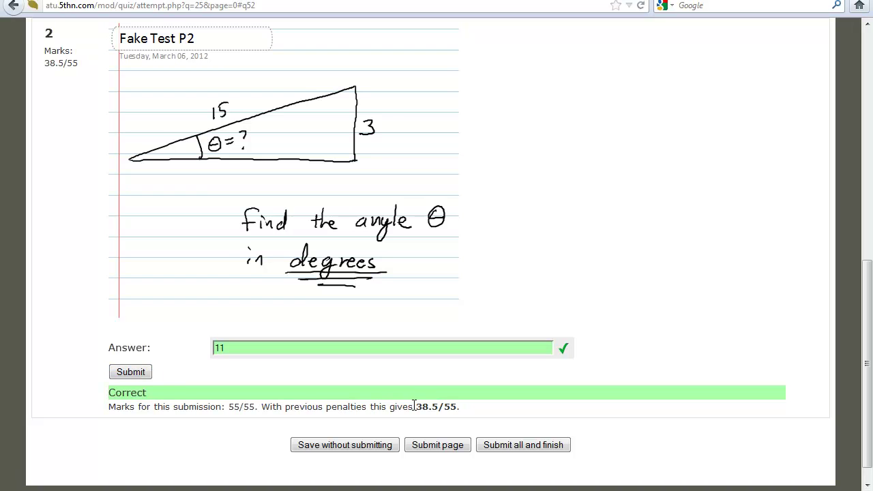
pyautogui.moveTo(416, 407); pyautogui.dragTo(449, 401)
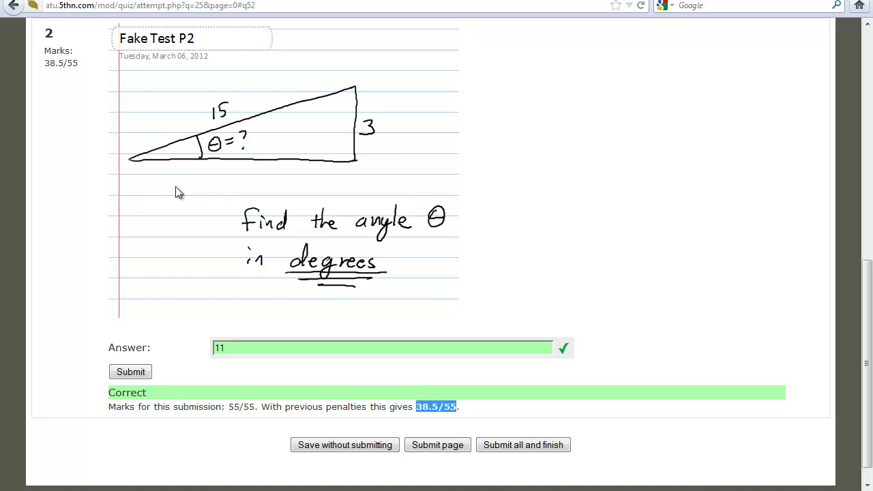
# Step: Highlight question 2's marks and its submitted answer of 11
pyautogui.moveTo(45, 49); pyautogui.dragTo(77, 63)
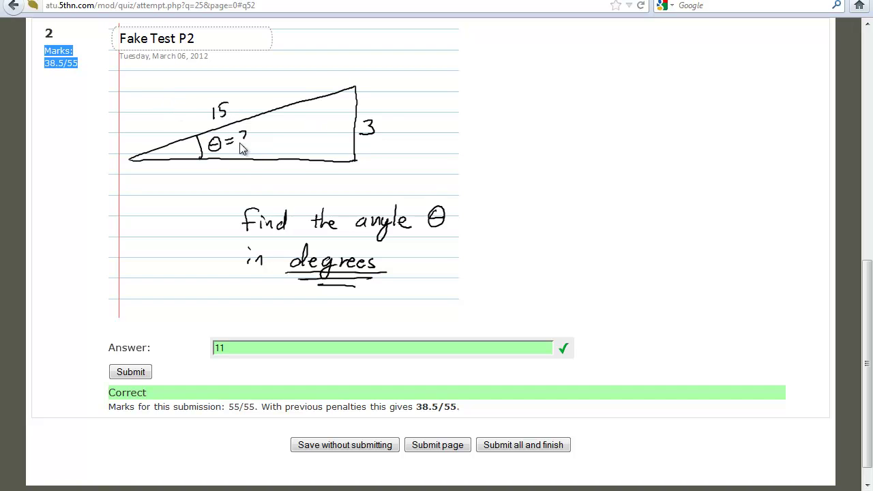
pyautogui.moveTo(228, 348); pyautogui.dragTo(216, 349)
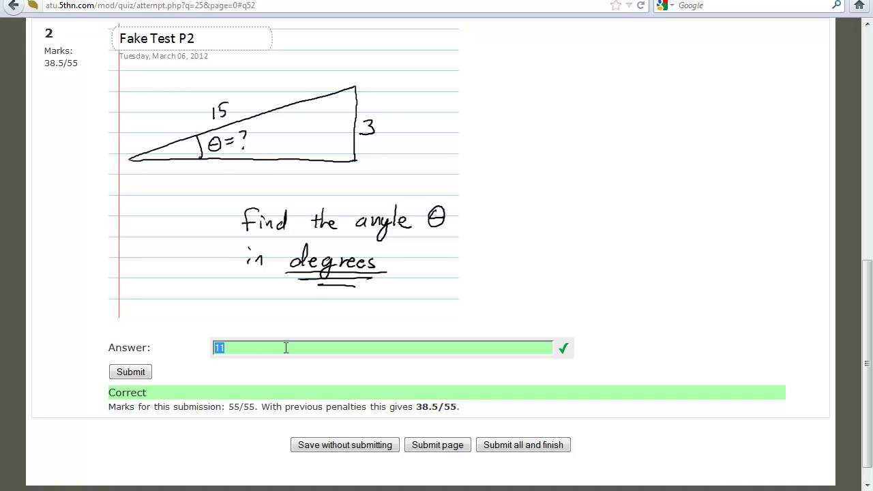
pyautogui.moveTo(45, 66); pyautogui.dragTo(73, 66)
pyautogui.click(78, 85)
pyautogui.scroll(-1, 358, 375)
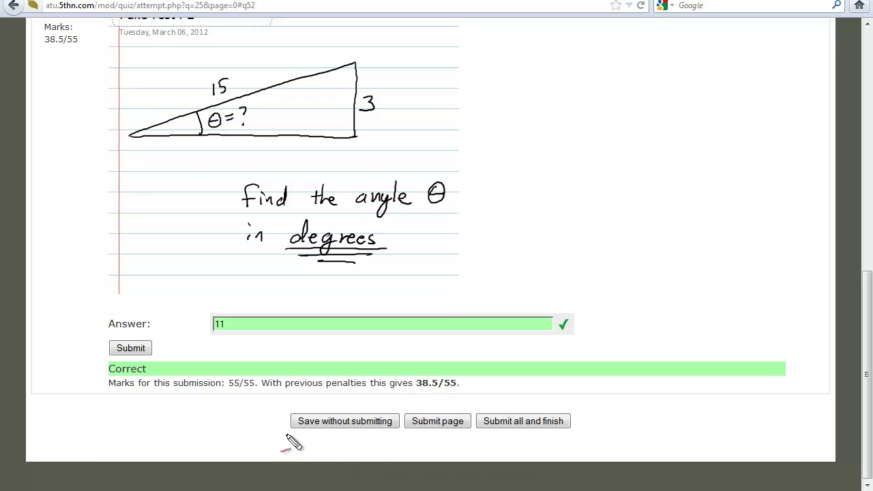
# Step: Mark the Save without submitting, Submit page, and Submit all and finish options with red circles and arrows, and clear the annotations
pyautogui.moveTo(287, 434)
pyautogui.mouseDown()
pyautogui.moveTo(341, 443)
pyautogui.moveTo(394, 436)
pyautogui.moveTo(406, 412)
pyautogui.moveTo(321, 408)
pyautogui.moveTo(287, 422)
pyautogui.moveTo(286, 436)
pyautogui.mouseUp()
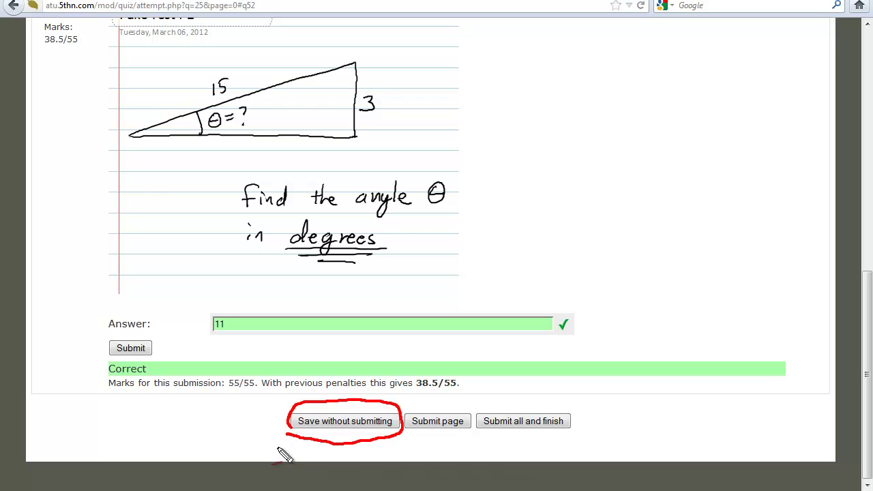
pyautogui.moveTo(458, 411)
pyautogui.mouseDown()
pyautogui.moveTo(481, 371)
pyautogui.moveTo(471, 405)
pyautogui.mouseUp()
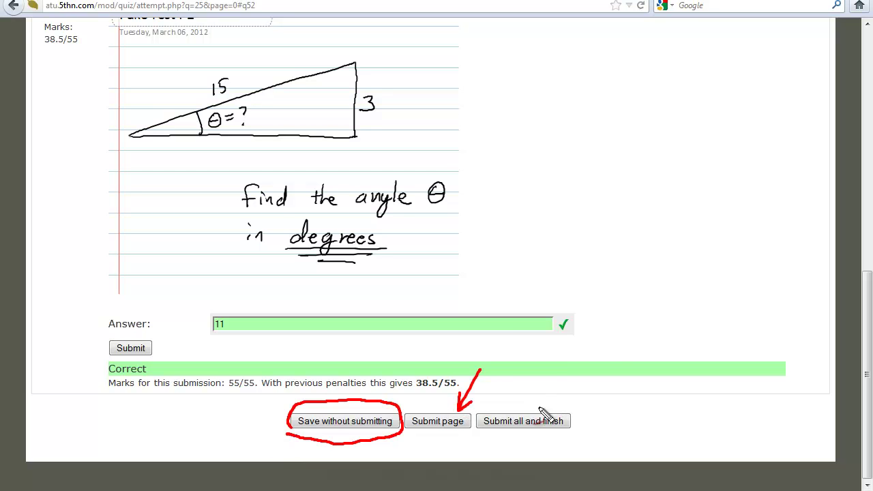
pyautogui.moveTo(535, 409); pyautogui.dragTo(612, 332)
pyautogui.moveTo(538, 392)
pyautogui.mouseDown()
pyautogui.moveTo(534, 409)
pyautogui.moveTo(556, 403)
pyautogui.moveTo(477, 413)
pyautogui.moveTo(481, 436)
pyautogui.moveTo(549, 439)
pyautogui.moveTo(580, 419)
pyautogui.moveTo(582, 401)
pyautogui.mouseUp()
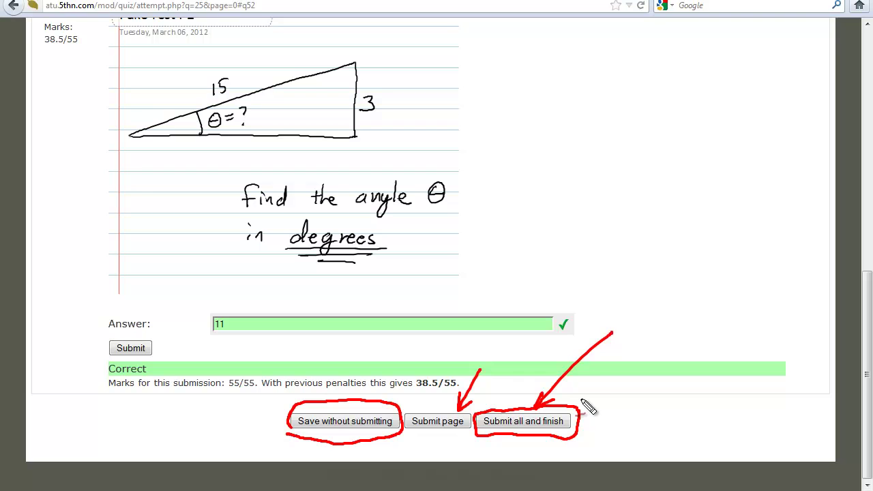
pyautogui.moveTo(525, 433)
pyautogui.mouseDown()
pyautogui.moveTo(522, 418)
pyautogui.moveTo(570, 442)
pyautogui.mouseUp()
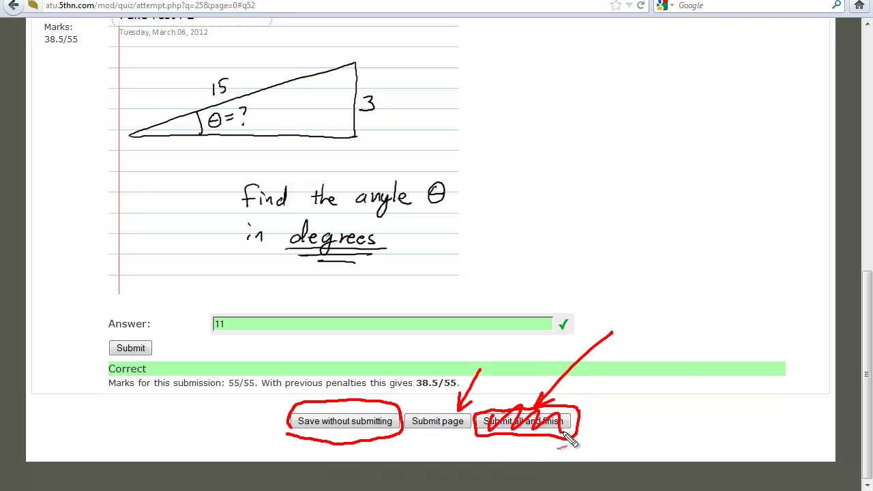
pyautogui.moveTo(696, 297)
pyautogui.mouseDown()
pyautogui.moveTo(687, 283)
pyautogui.moveTo(626, 313)
pyautogui.mouseUp()
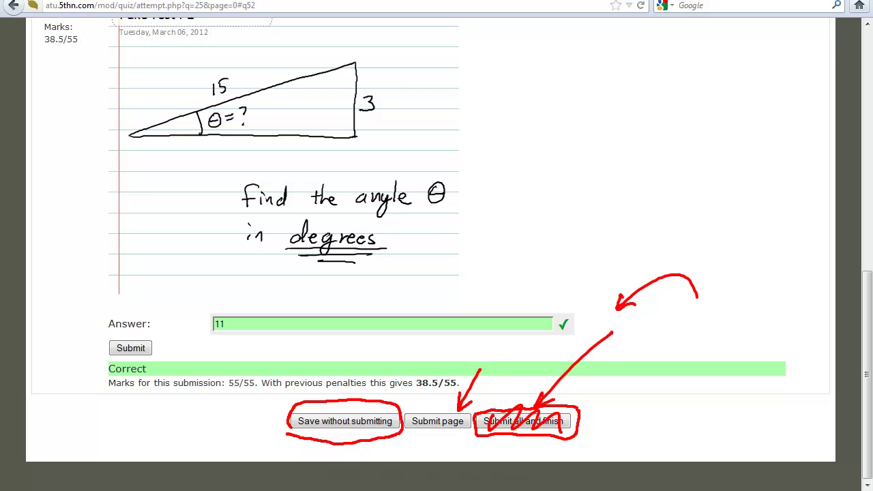
pyautogui.press('Escape')
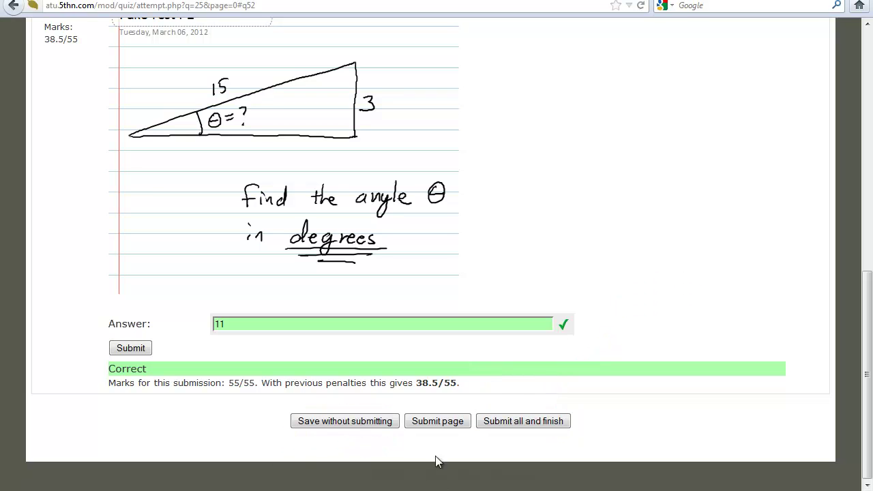
# Step: Save the quiz attempt twice without submitting and return to the MCEG 4403 (Spring 2012) course page
pyautogui.click(358, 422)
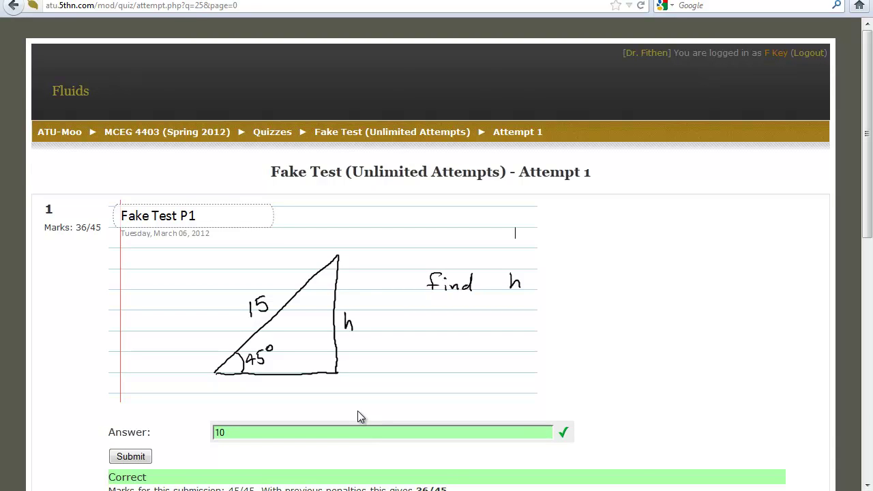
pyautogui.scroll(-10, 356, 422)
pyautogui.click(355, 422)
pyautogui.click(188, 140)
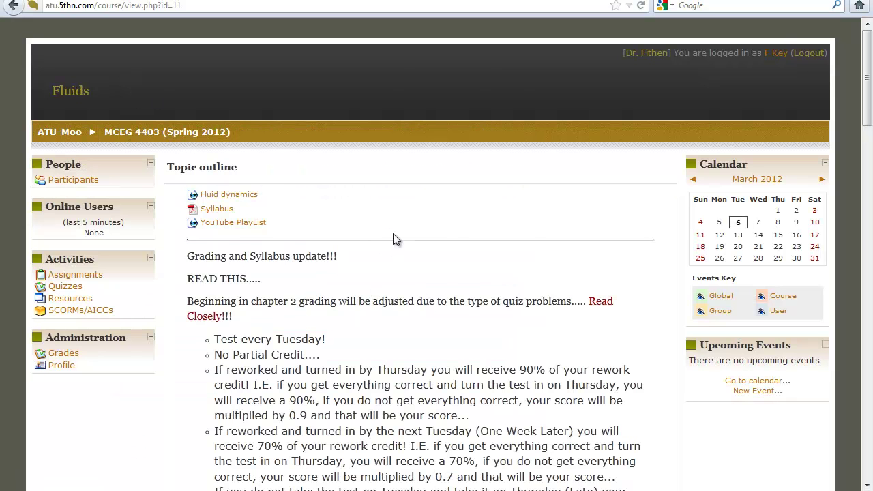
# Step: Open Fake Test (Unlimited Attempts), highlight "Unlimited Attempts" in its title, and continue the last attempt
pyautogui.scroll(-12, 392, 239)
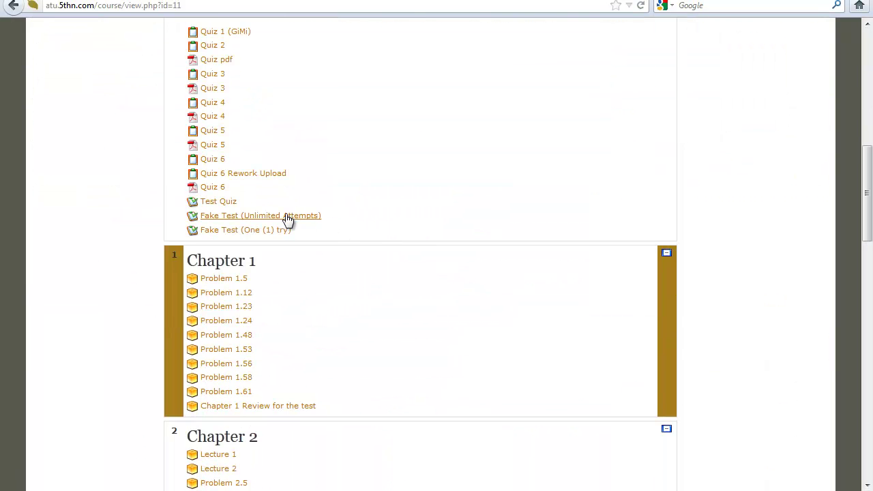
pyautogui.click(288, 217)
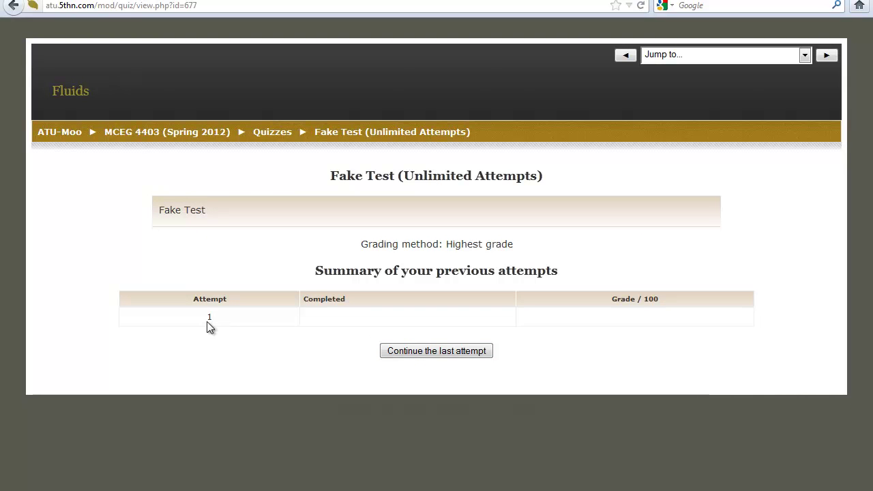
pyautogui.moveTo(405, 177); pyautogui.dragTo(538, 176)
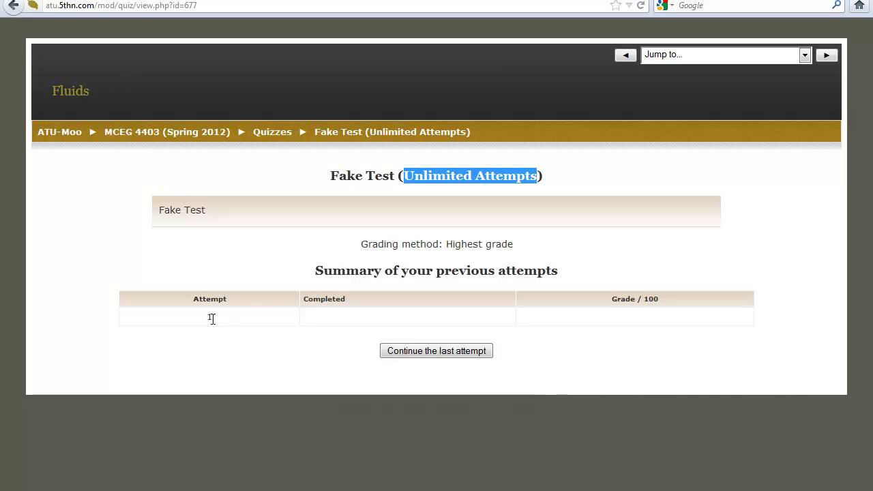
pyautogui.click(424, 352)
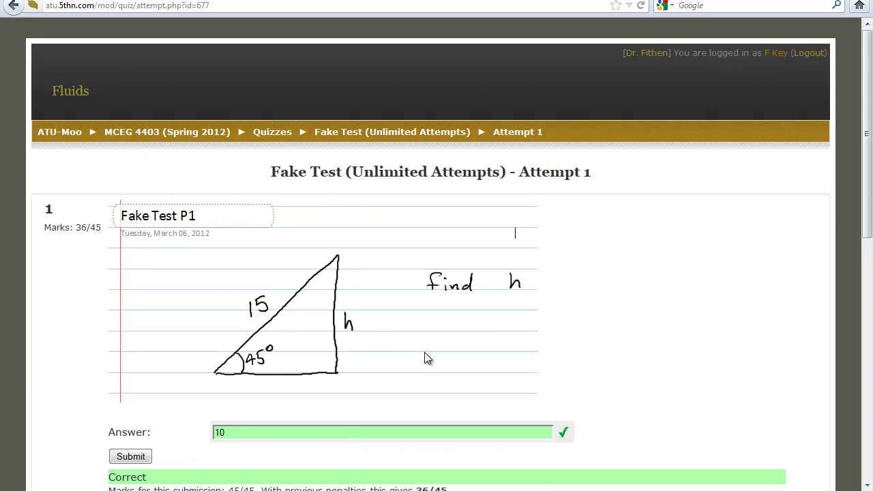
# Step: Check the saved answers to both questions, highlighting the answer to question 1
pyautogui.scroll(-10, 411, 360)
pyautogui.scroll(-3, 411, 360)
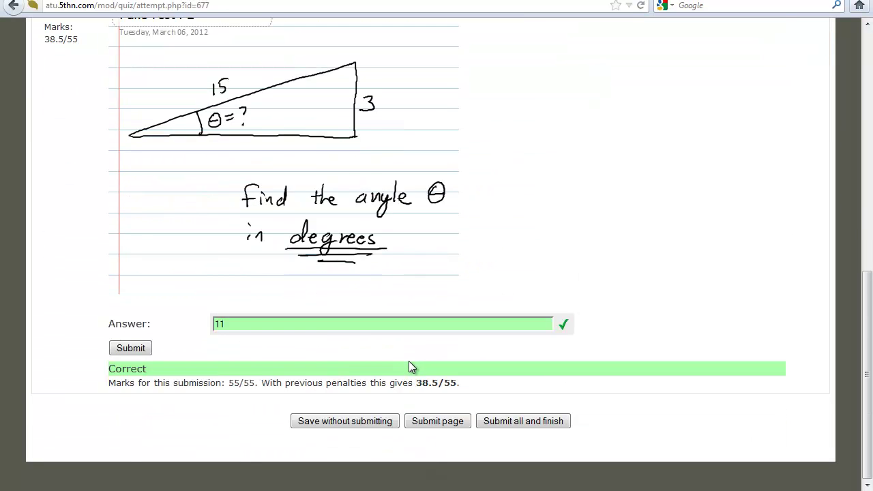
pyautogui.scroll(5, 409, 361)
pyautogui.scroll(-3, 408, 361)
pyautogui.scroll(3, 402, 359)
pyautogui.moveTo(232, 138); pyautogui.dragTo(212, 137)
pyautogui.scroll(-3, 308, 331)
# Step: Save the attempt without submitting, and resume Fake Test (Unlimited Attempts) from the MCEG 4403 course page
pyautogui.click(324, 420)
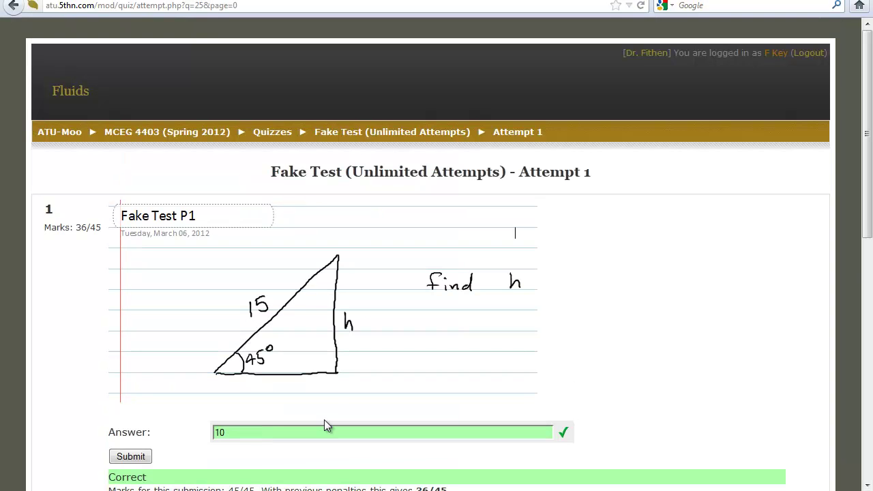
pyautogui.click(208, 138)
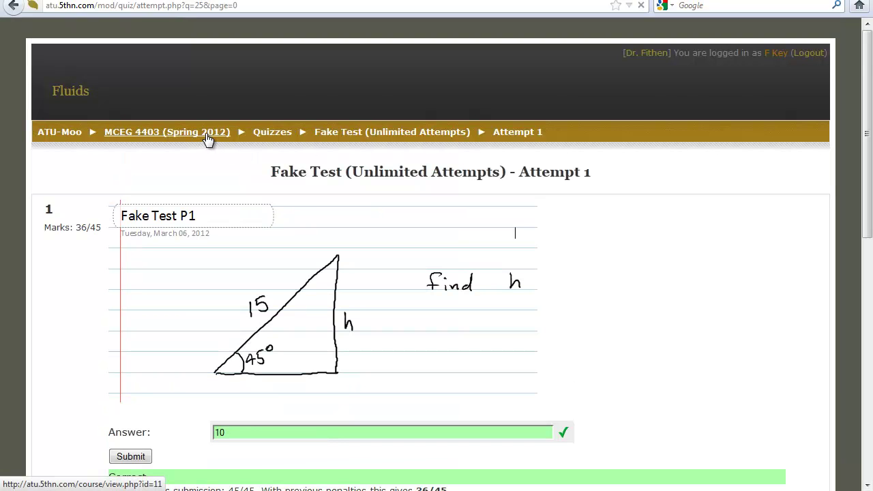
pyautogui.scroll(-5, 337, 334)
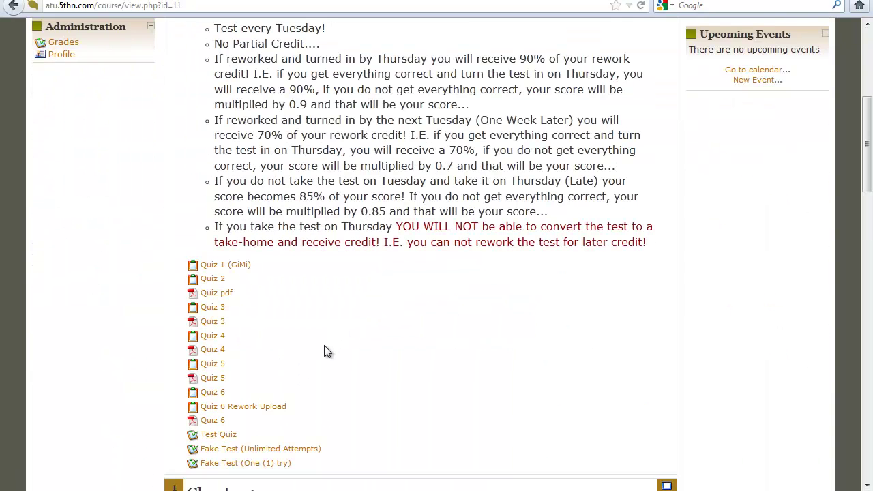
pyautogui.scroll(-3, 325, 351)
pyautogui.click(294, 298)
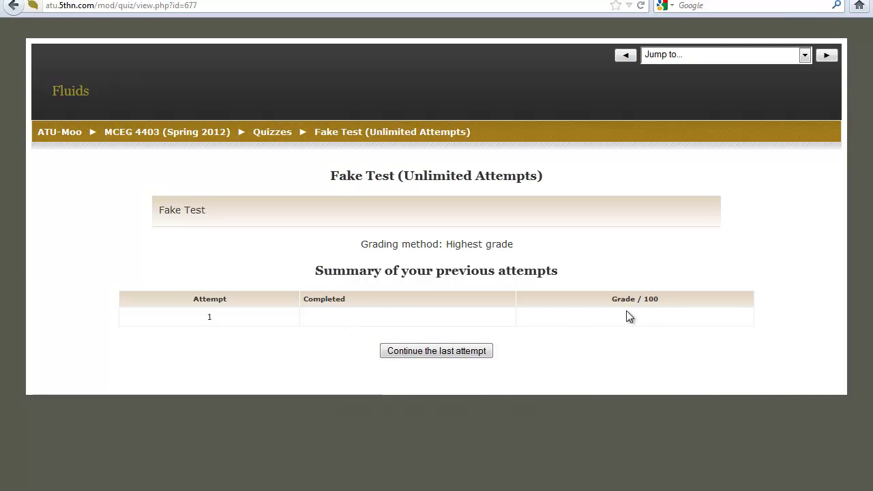
pyautogui.click(440, 352)
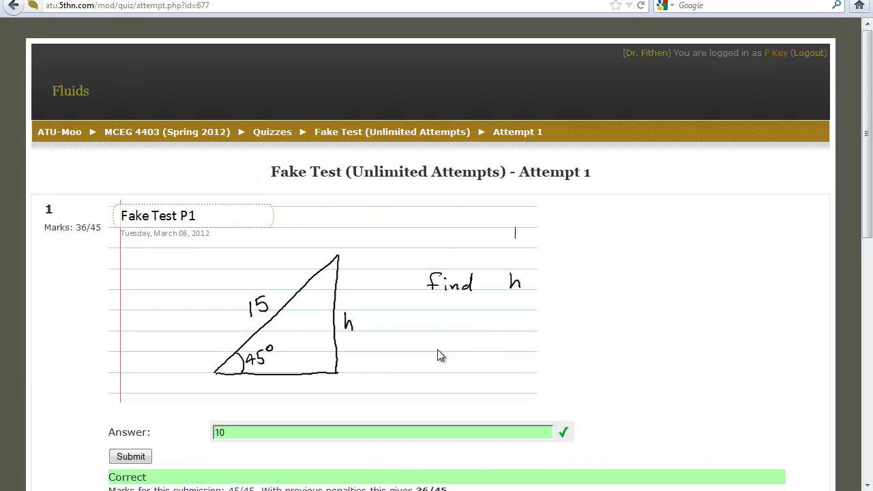
# Step: Submit the quiz page twice without finishing the attempt and return to the MCEG 4403 course page
pyautogui.scroll(-12, 437, 349)
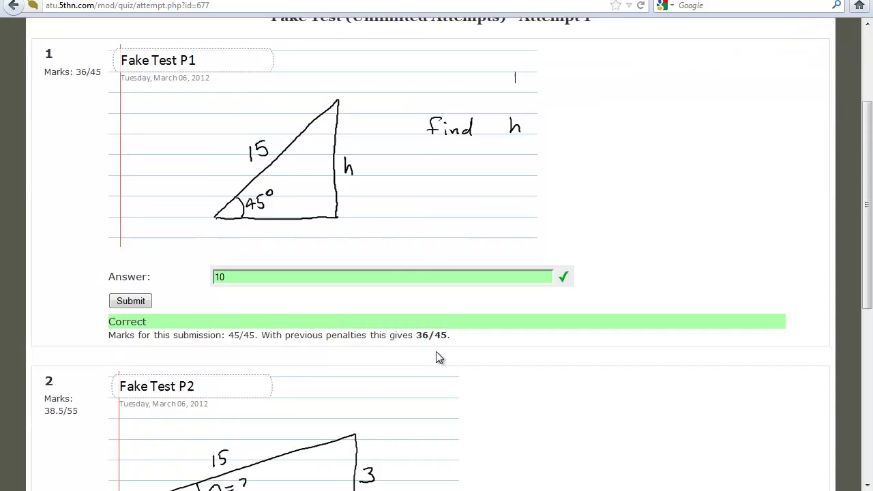
pyautogui.click(422, 421)
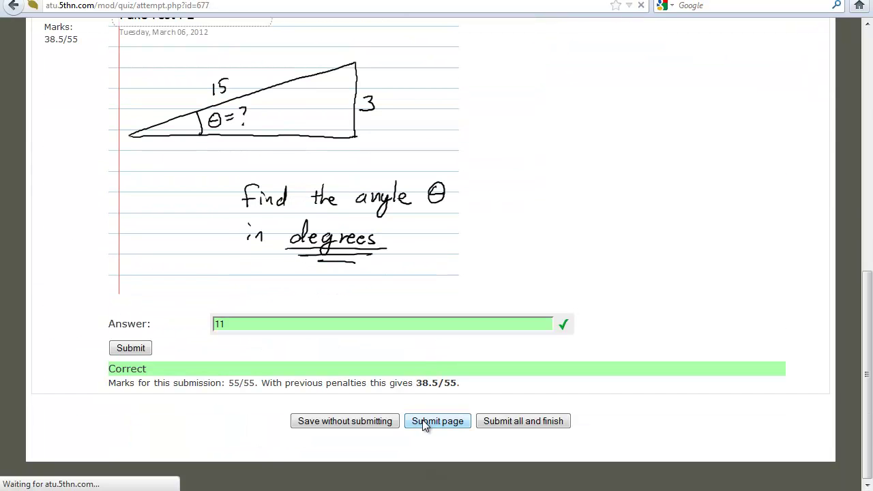
pyautogui.scroll(-12, 420, 412)
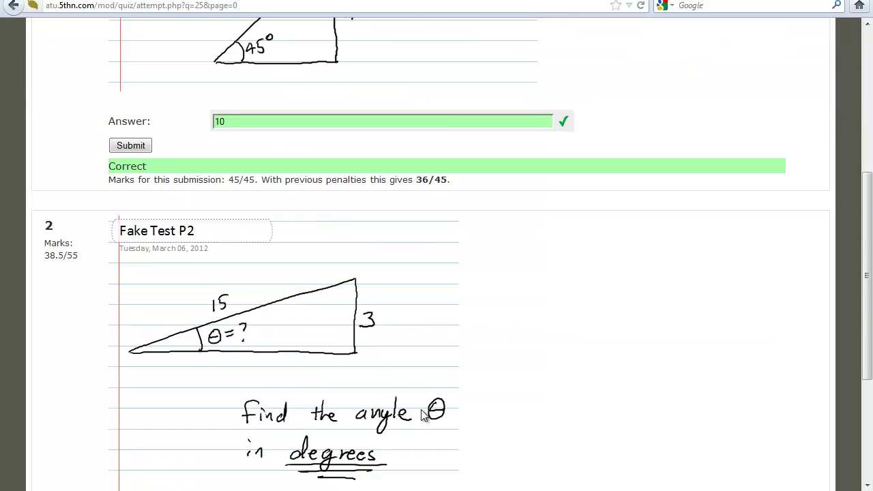
pyautogui.click(421, 413)
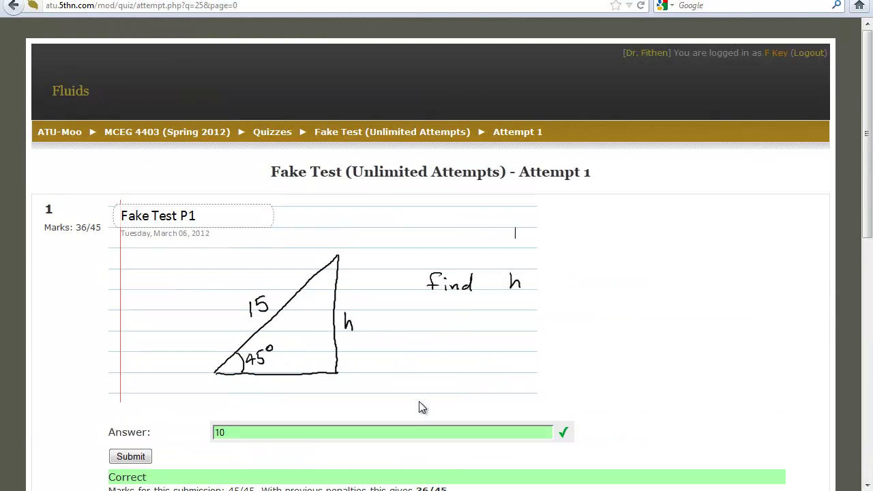
pyautogui.click(195, 136)
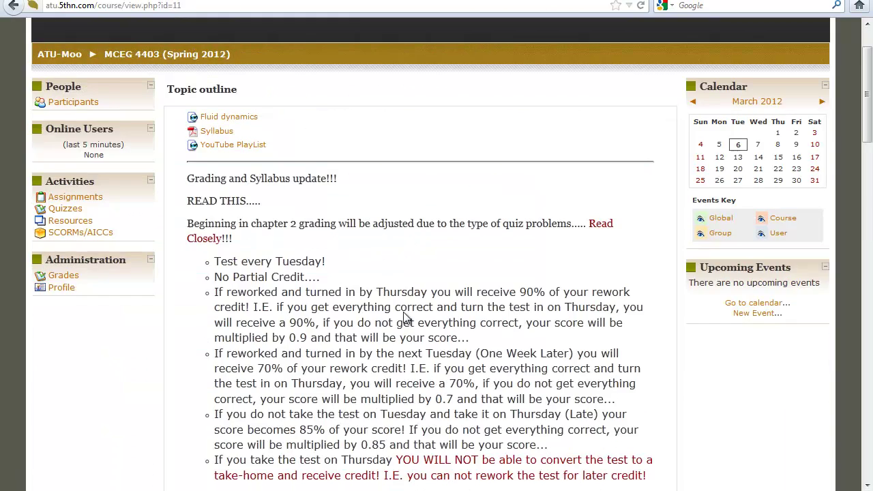
# Step: Reopen Fake Test (Unlimited Attempts) from the course page and continue the last attempt
pyautogui.scroll(-5, 405, 318)
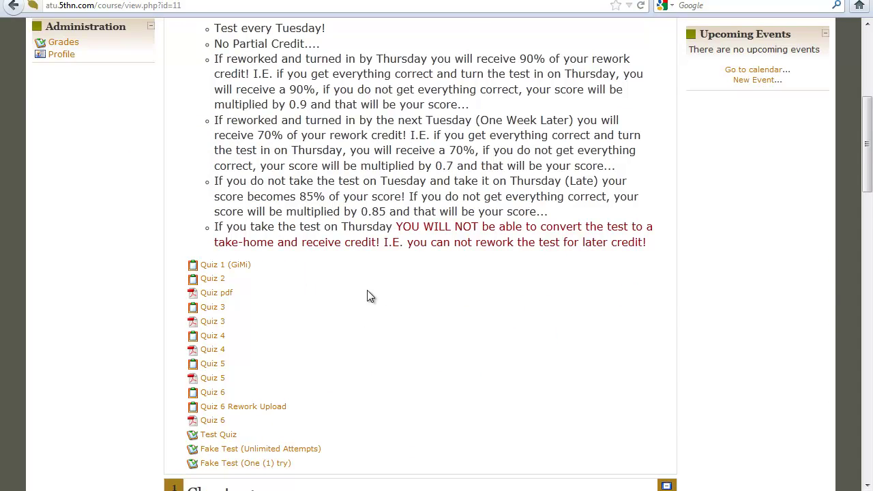
pyautogui.scroll(-2, 366, 296)
pyautogui.click(306, 295)
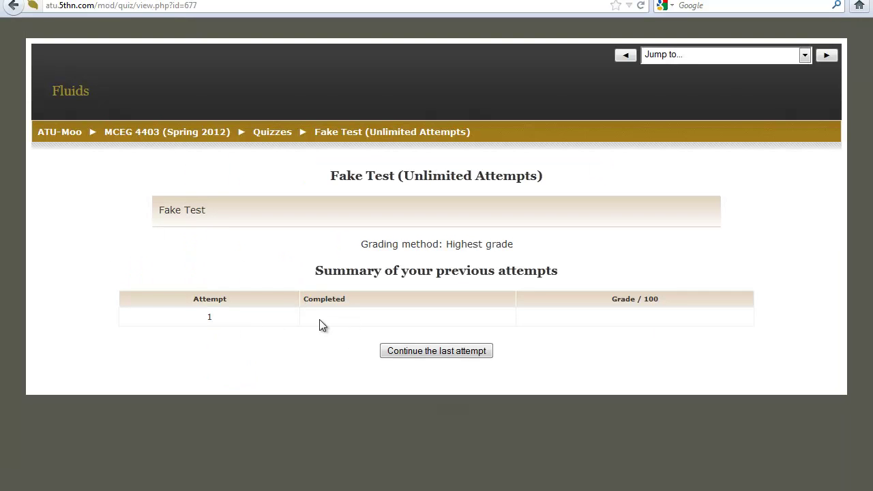
pyautogui.click(422, 351)
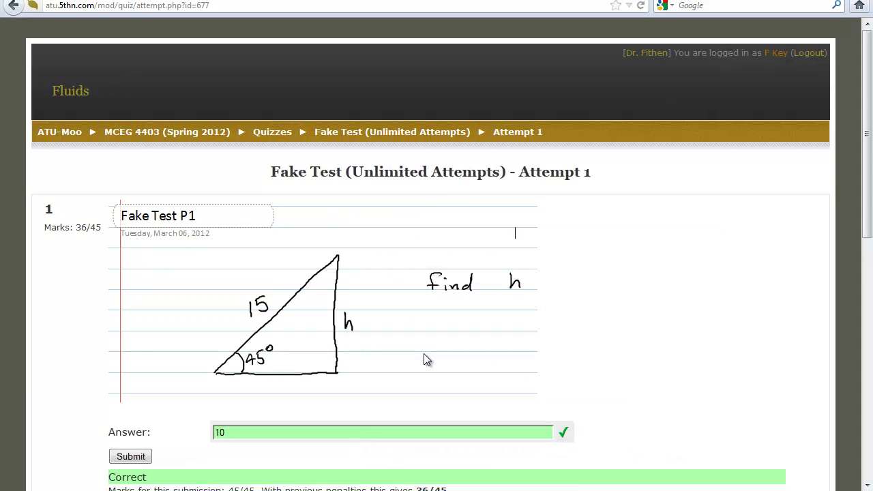
# Step: Review the entered answers by highlighting question 2's answer and question 1's answer
pyautogui.scroll(-10, 423, 354)
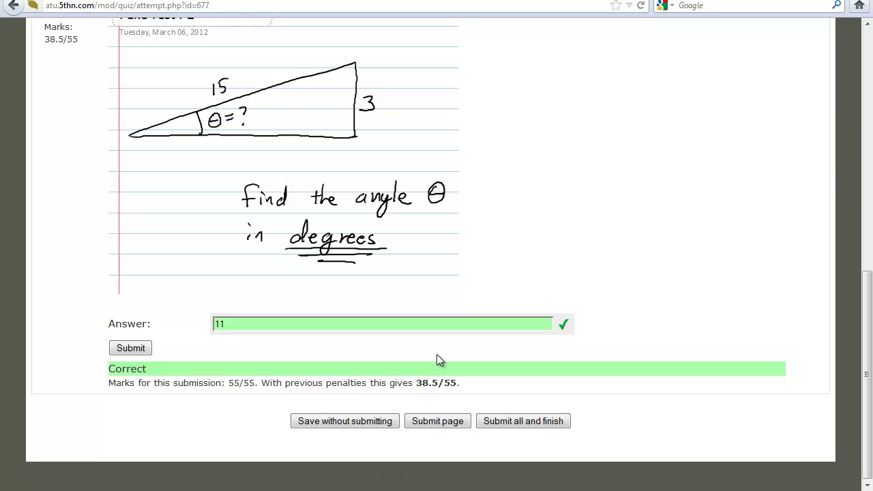
pyautogui.doubleClick(216, 323)
pyautogui.scroll(6, 329, 233)
pyautogui.moveTo(248, 144); pyautogui.dragTo(197, 138)
pyautogui.scroll(-6, 276, 162)
pyautogui.click(394, 323)
# Step: Submit all answers and finish the attempt, and highlight the time taken on the review page
pyautogui.click(539, 421)
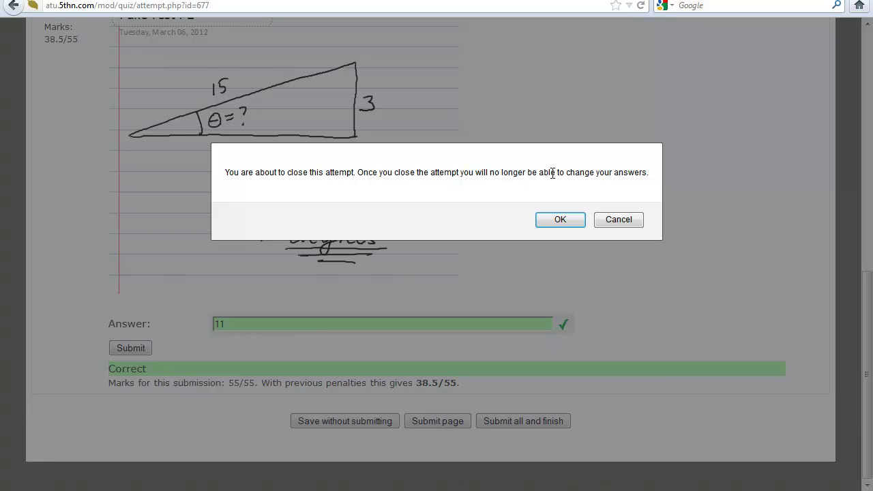
pyautogui.click(568, 221)
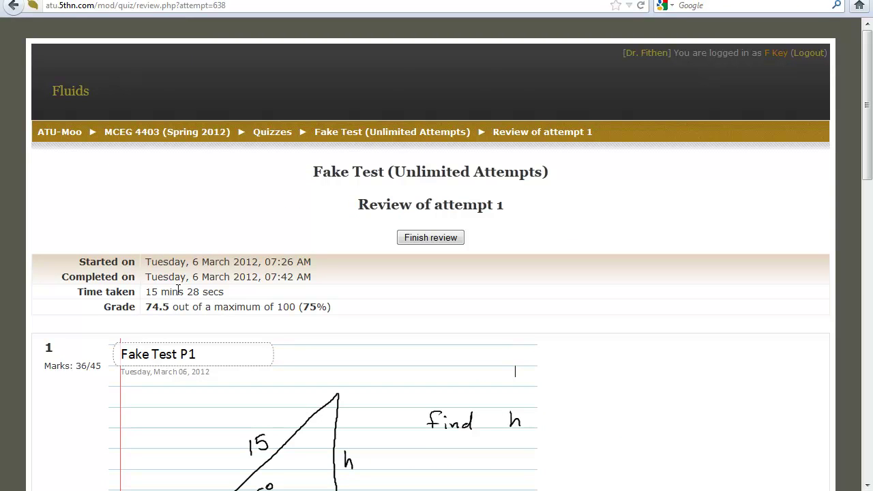
pyautogui.moveTo(152, 292); pyautogui.dragTo(224, 292)
pyautogui.click(304, 302)
# Step: Examine question 1's history of responses, highlighting the first two submission times and the third response's grade
pyautogui.scroll(-10, 286, 306)
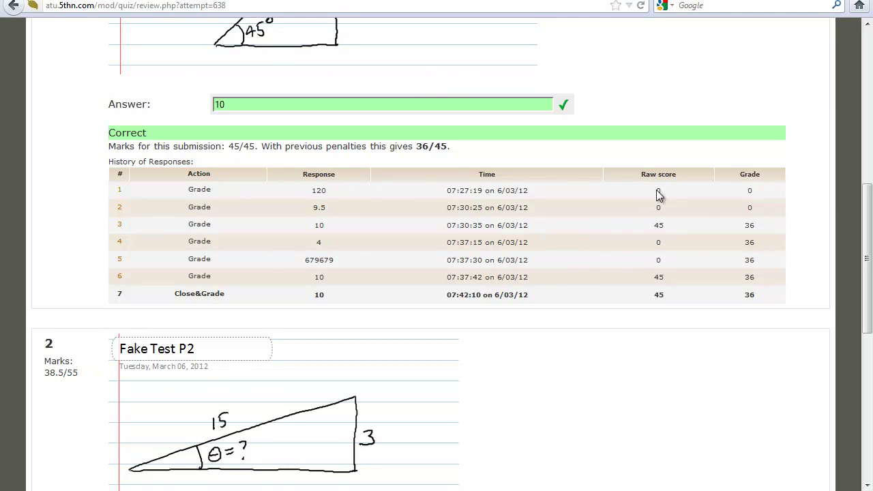
pyautogui.moveTo(485, 191); pyautogui.dragTo(528, 191)
pyautogui.moveTo(455, 207); pyautogui.dragTo(512, 207)
pyautogui.click(660, 226)
pyautogui.moveTo(733, 225)
pyautogui.mouseDown()
pyautogui.moveTo(742, 225)
pyautogui.moveTo(659, 226)
pyautogui.moveTo(750, 225)
pyautogui.mouseUp()
pyautogui.click(656, 244)
# Step: Open response 4 from question 1's history and enlarge its window to view the response details
pyautogui.click(121, 244)
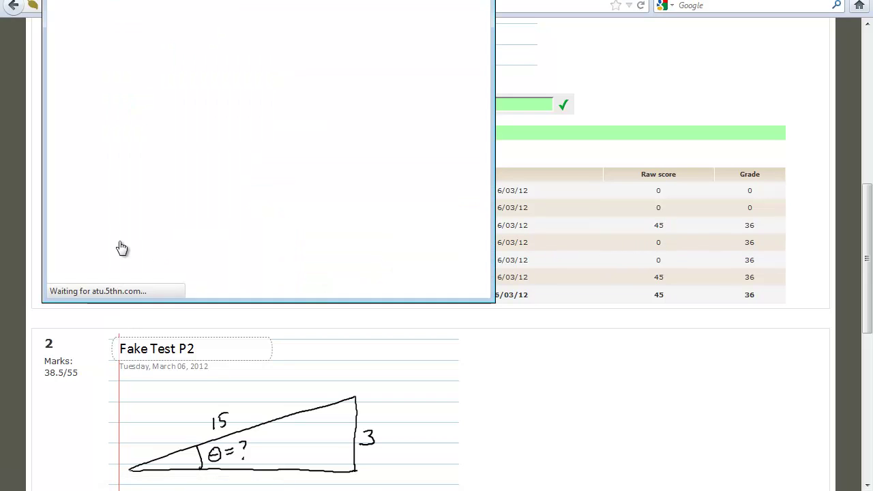
pyautogui.moveTo(493, 301); pyautogui.dragTo(755, 484)
pyautogui.scroll(-4, 686, 370)
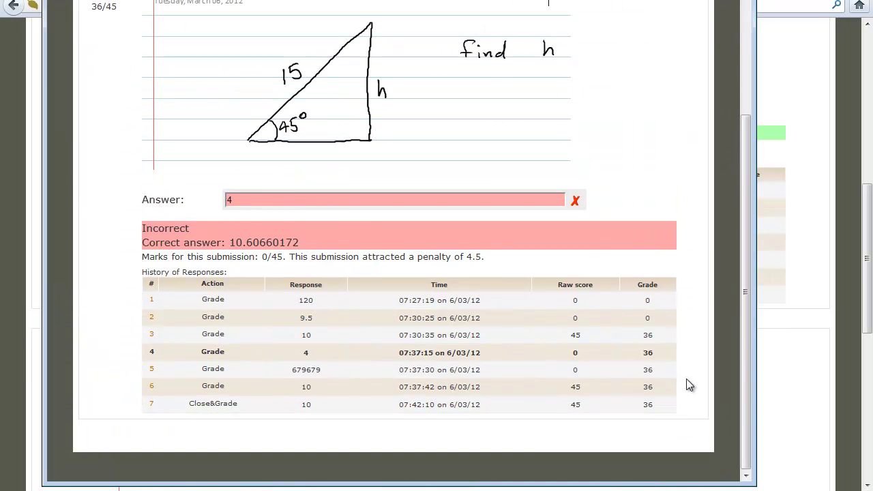
# Step: Look over response 4's details, close its window, and highlight the Close&Grade action in question 1's history of responses
pyautogui.scroll(4, 686, 378)
pyautogui.scroll(-4, 686, 379)
pyautogui.hotkey('ctrl', 'w')
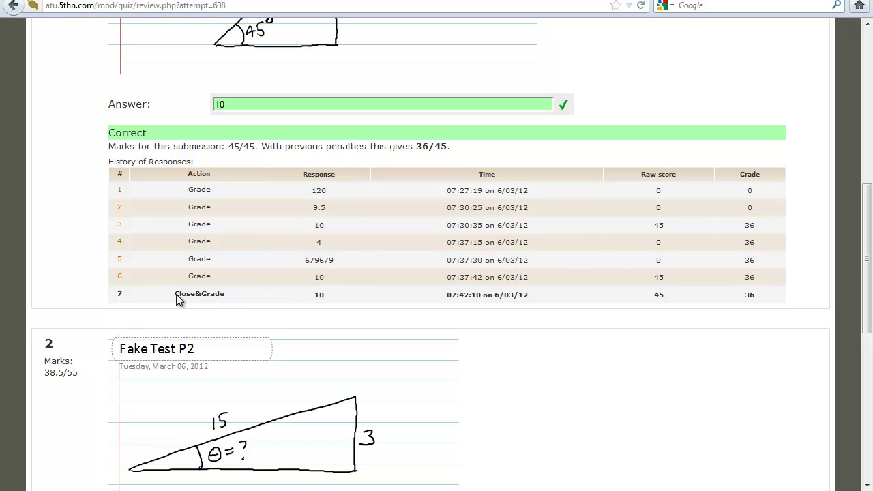
pyautogui.moveTo(175, 296); pyautogui.dragTo(227, 300)
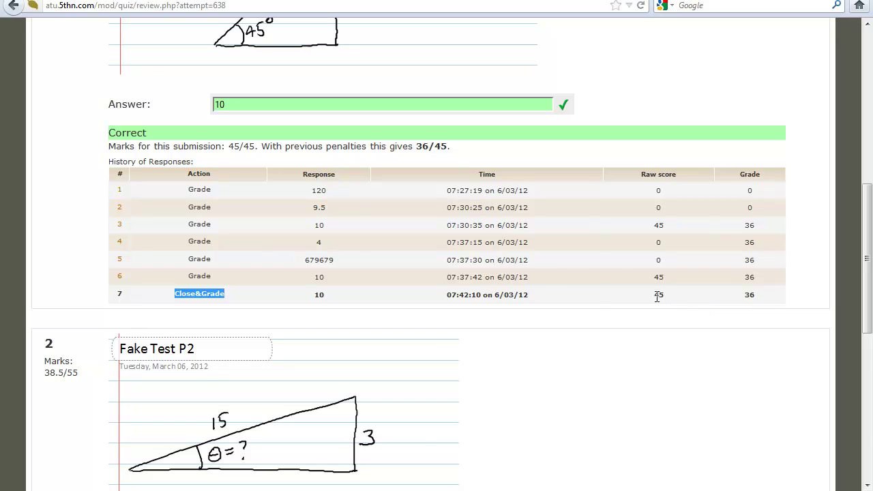
# Step: Examine the histories of responses for questions 1 and 2, and highlight question 2's answer
pyautogui.scroll(-8, 517, 293)
pyautogui.scroll(-3, 517, 301)
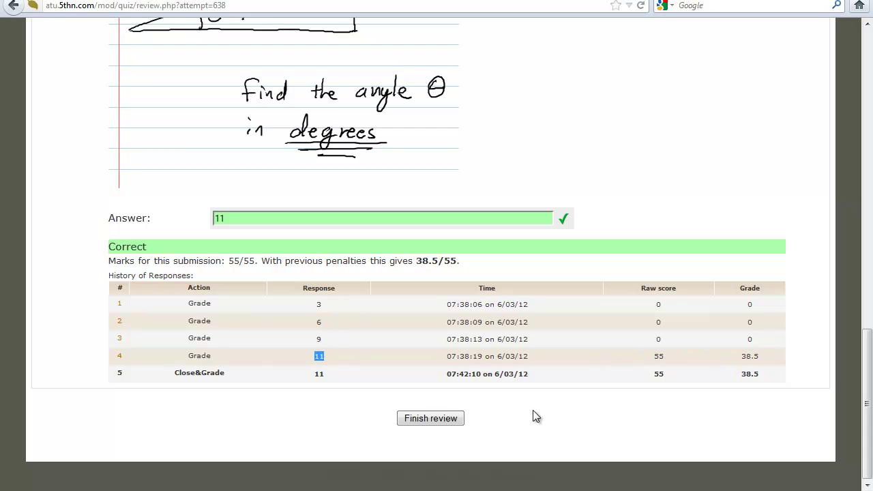
pyautogui.scroll(15, 534, 413)
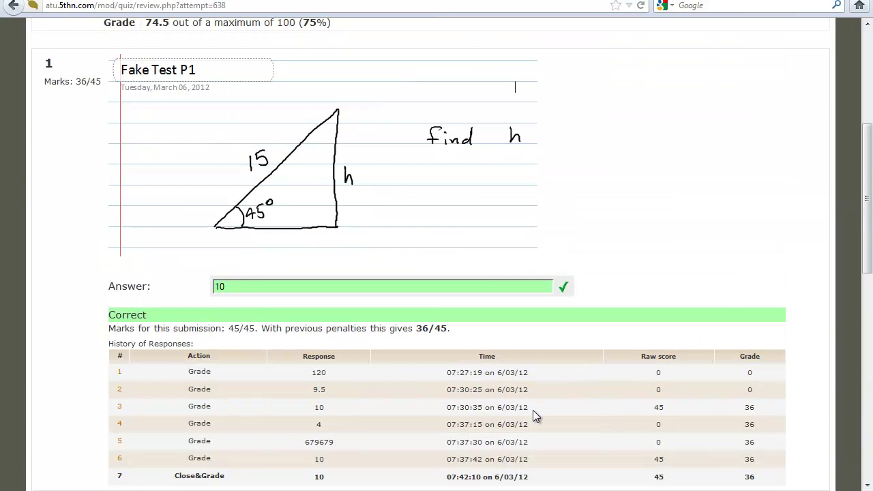
pyautogui.scroll(-7, 536, 417)
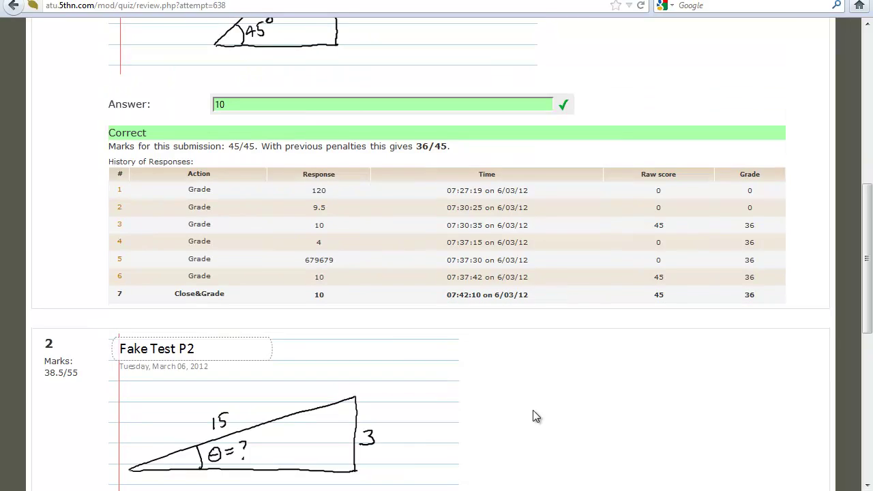
pyautogui.scroll(-8, 535, 417)
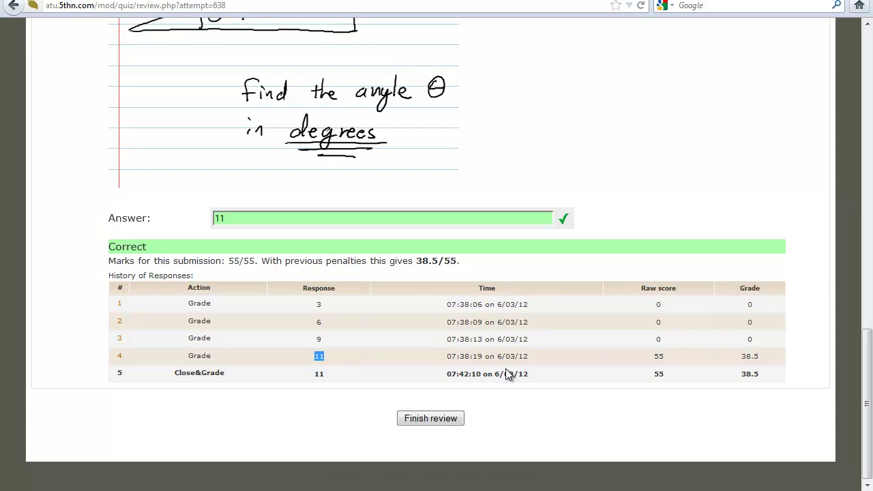
pyautogui.moveTo(248, 218); pyautogui.dragTo(209, 217)
pyautogui.click(209, 221)
# Step: Finish the review and highlight the first attempt's completion date in the summary of previous attempts
pyautogui.click(418, 416)
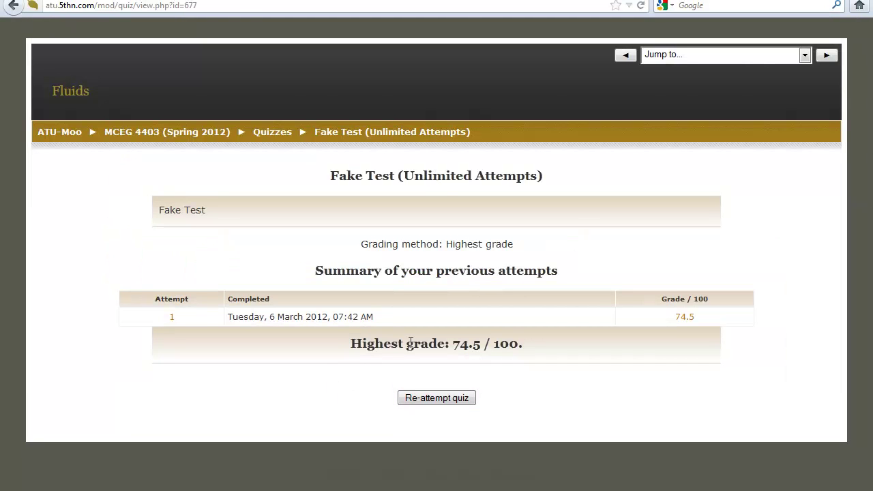
pyautogui.moveTo(229, 316); pyautogui.dragTo(373, 326)
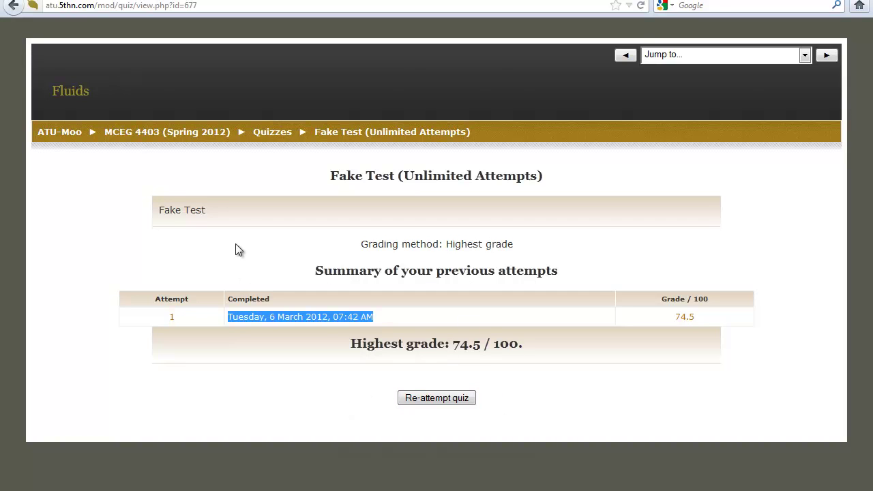
# Step: Return to the MCEG 4403 course page, reopen Fake Test (Unlimited Attempts), and start a re-attempt of the quiz
pyautogui.click(206, 138)
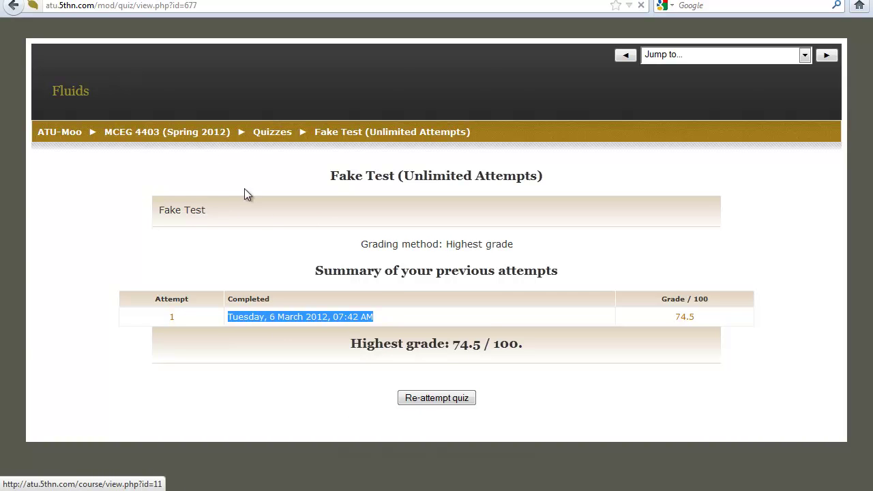
pyautogui.scroll(-10, 339, 252)
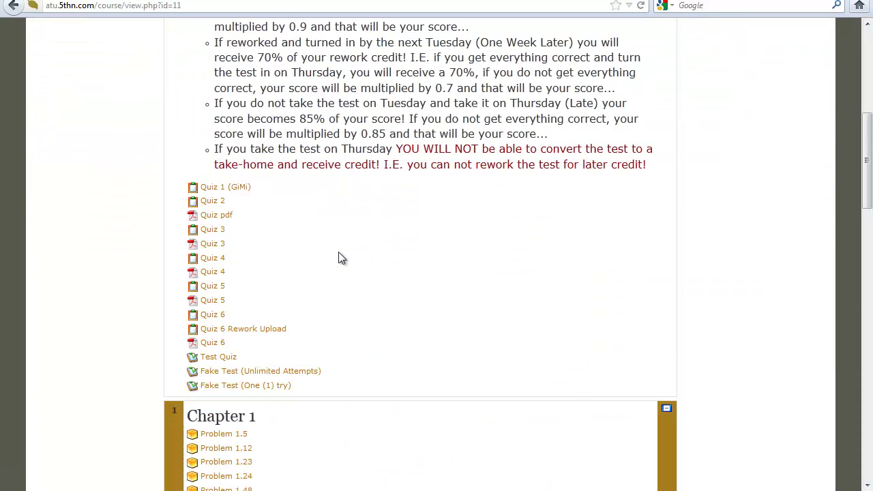
pyautogui.click(309, 376)
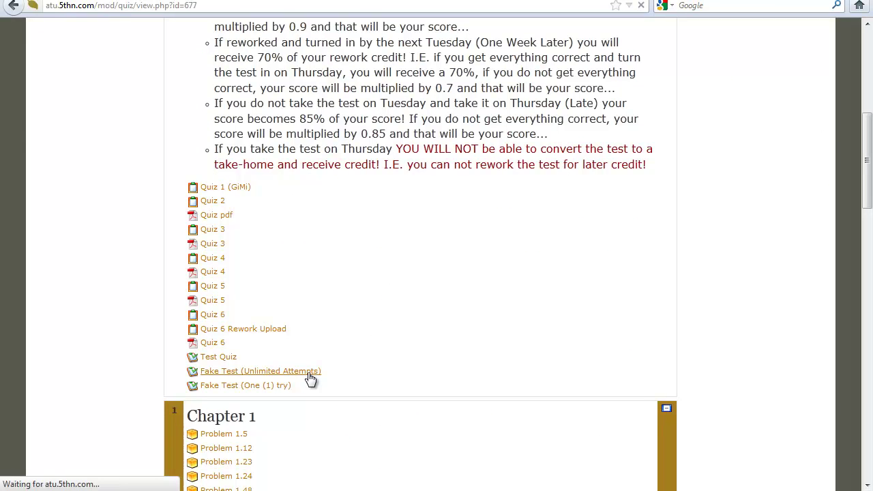
pyautogui.click(413, 401)
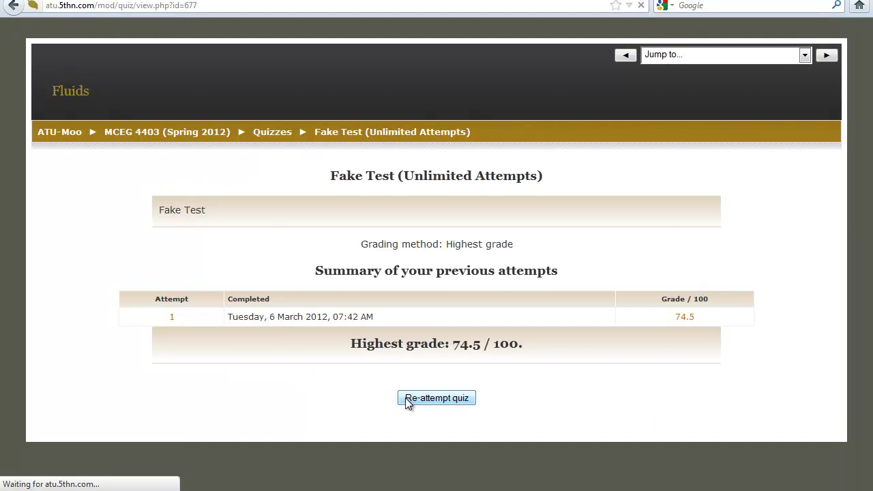
# Step: Submit 456 as the answer to question 1 in the second attempt
pyautogui.click(300, 426)
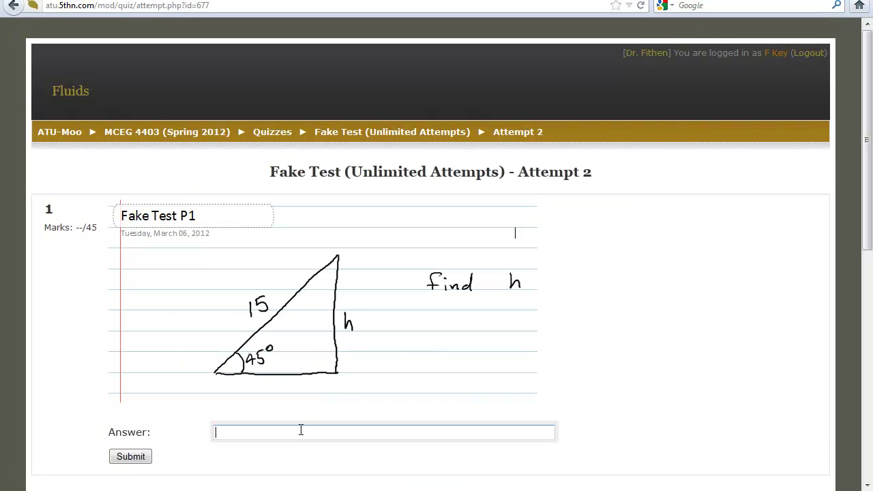
pyautogui.write('456')
pyautogui.click(144, 462)
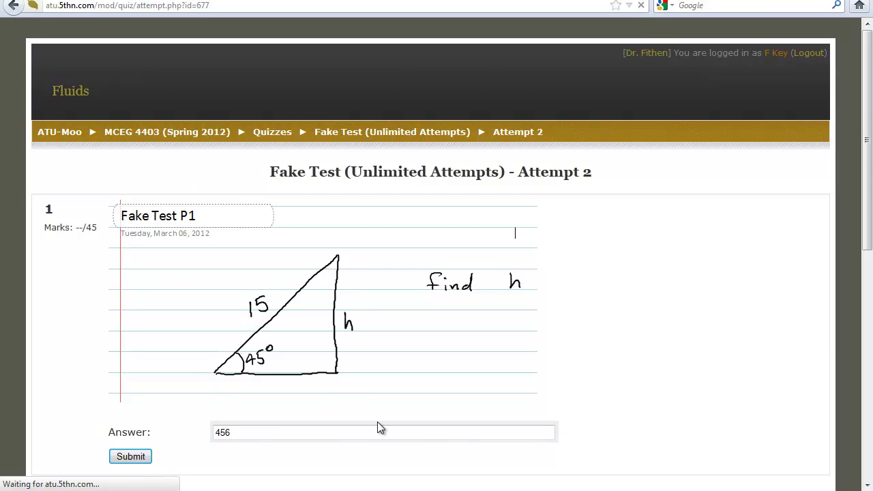
# Step: Submit 456456 as the answer to question 2, and submit all to finish the second attempt
pyautogui.scroll(-8, 377, 423)
pyautogui.click(337, 364)
pyautogui.write('456456')
pyautogui.click(136, 388)
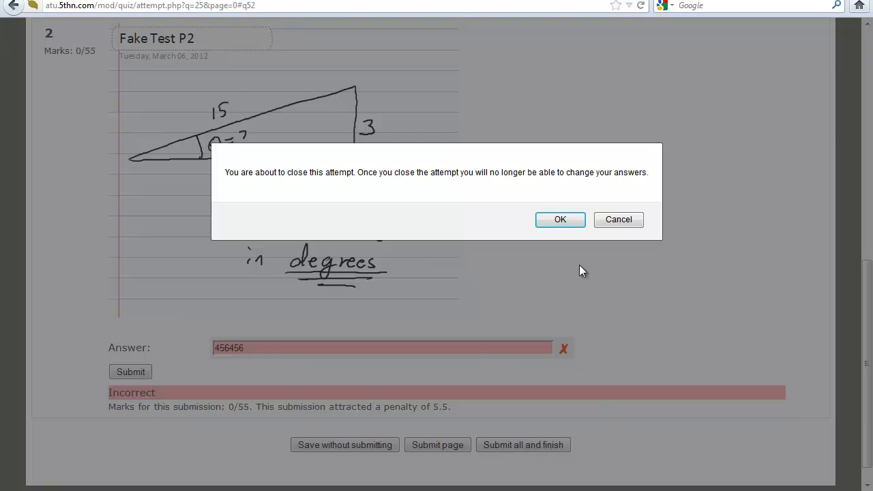
pyautogui.click(560, 223)
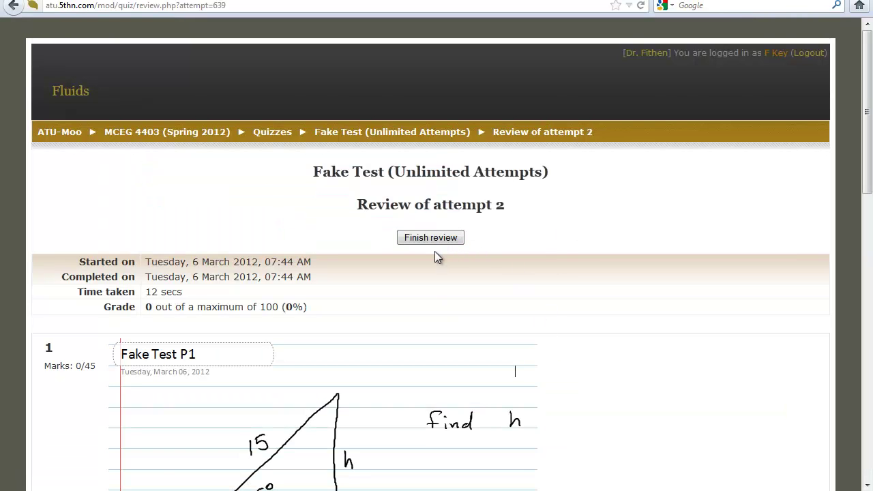
# Step: Reopen Fake Test (Unlimited Attempts) from the course page and highlight the highest grade below the attempts summary
pyautogui.click(214, 136)
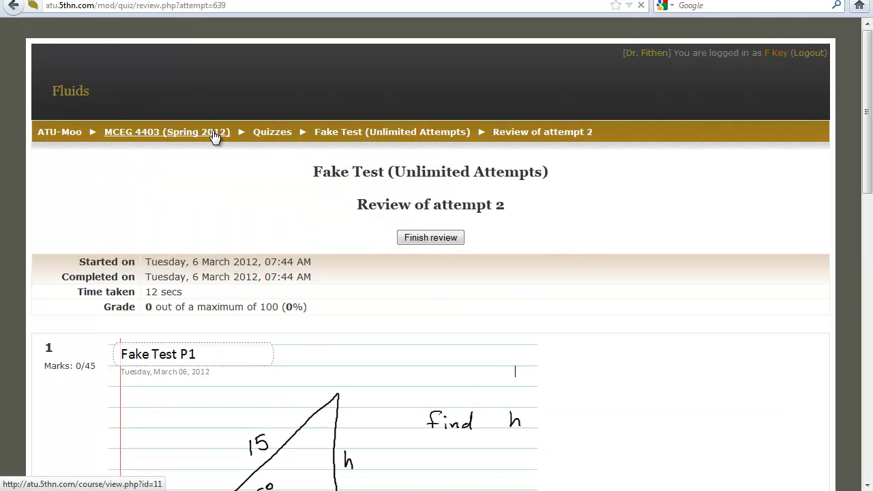
pyautogui.scroll(-8, 349, 300)
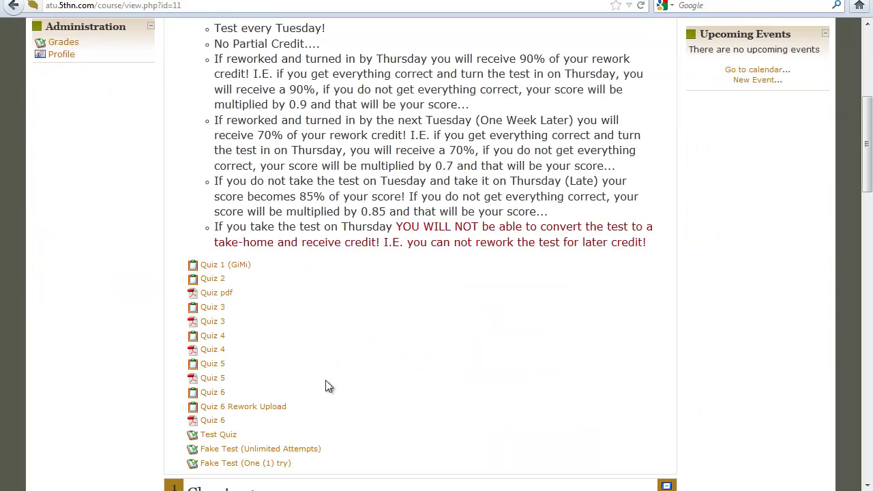
pyautogui.click(306, 450)
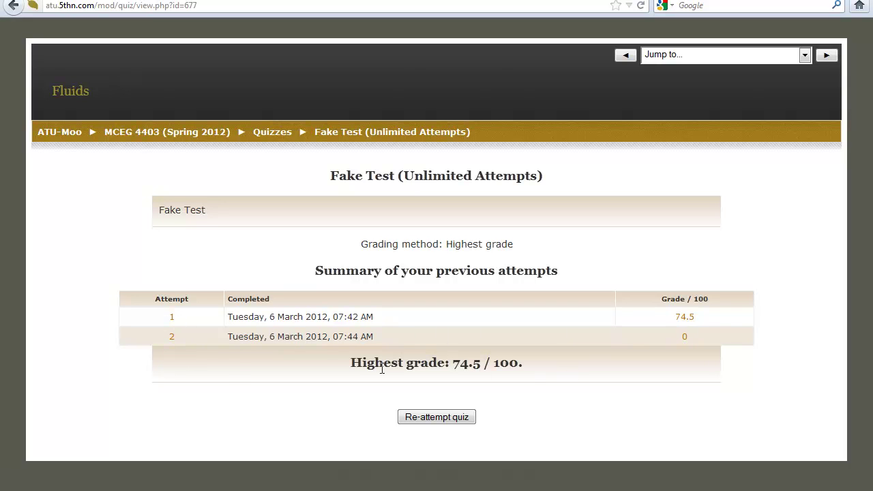
pyautogui.moveTo(350, 362); pyautogui.dragTo(523, 362)
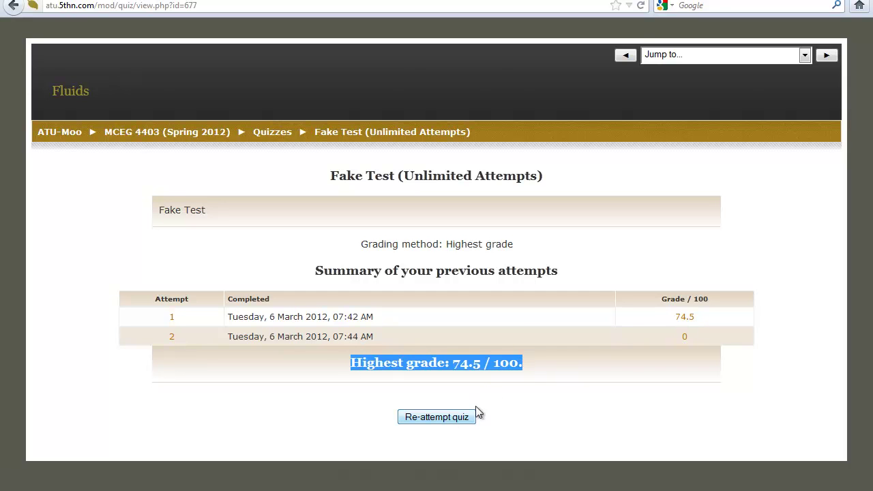
# Step: View Fake Test (One (1) try) from the course page and go back to the quiz list
pyautogui.click(203, 137)
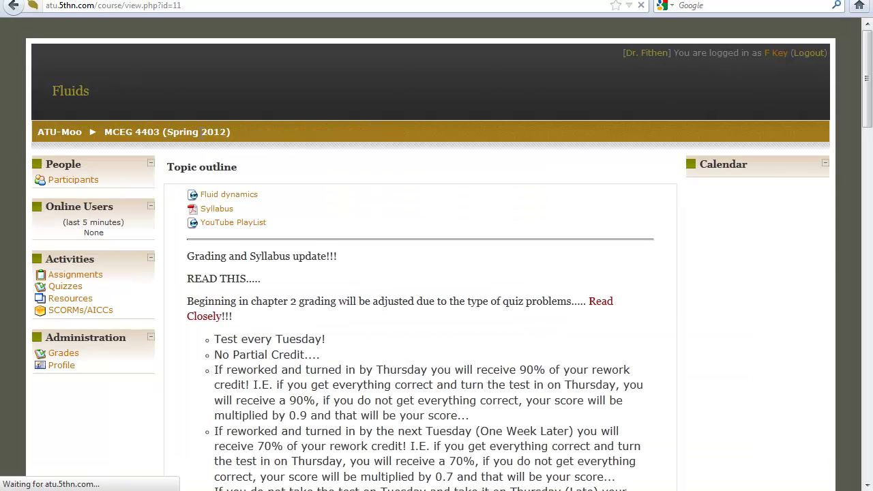
pyautogui.scroll(-10, 321, 348)
pyautogui.click(280, 386)
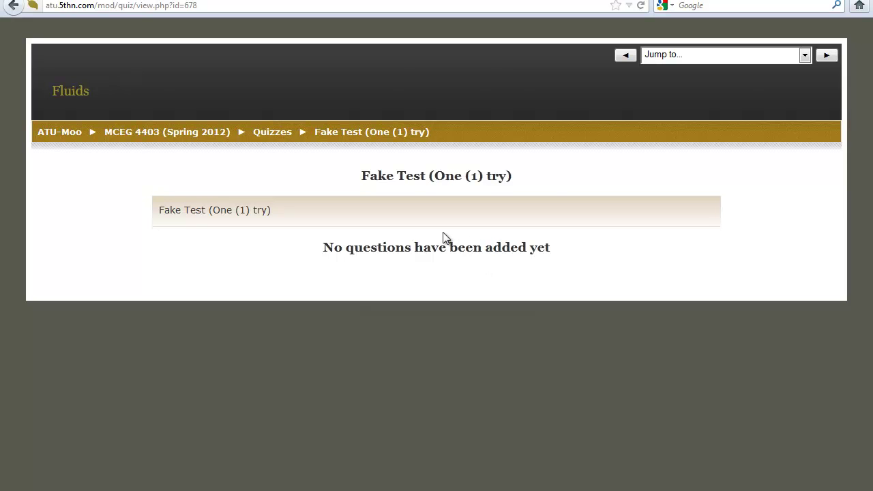
pyautogui.hotkey('alt', 'Left')
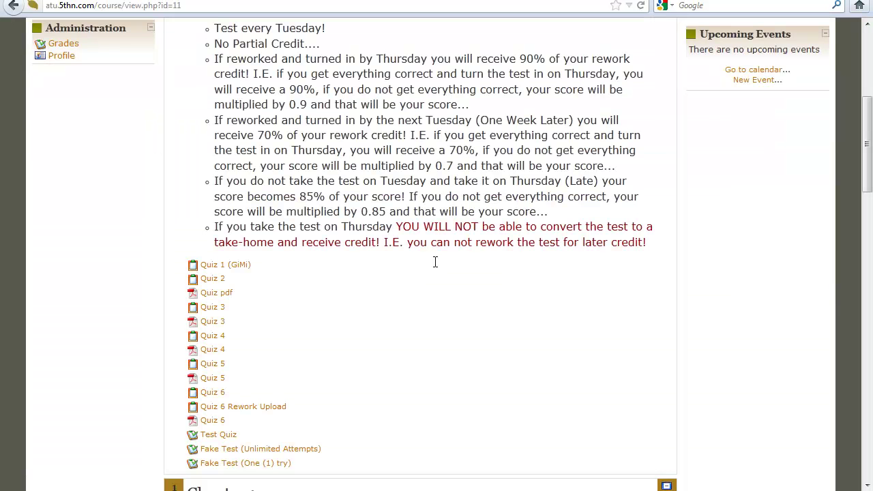
# Step: Open Fake Test (One (1) try) again and start its single allowed attempt, accepting the attempt limit
pyautogui.scroll(-4, 402, 313)
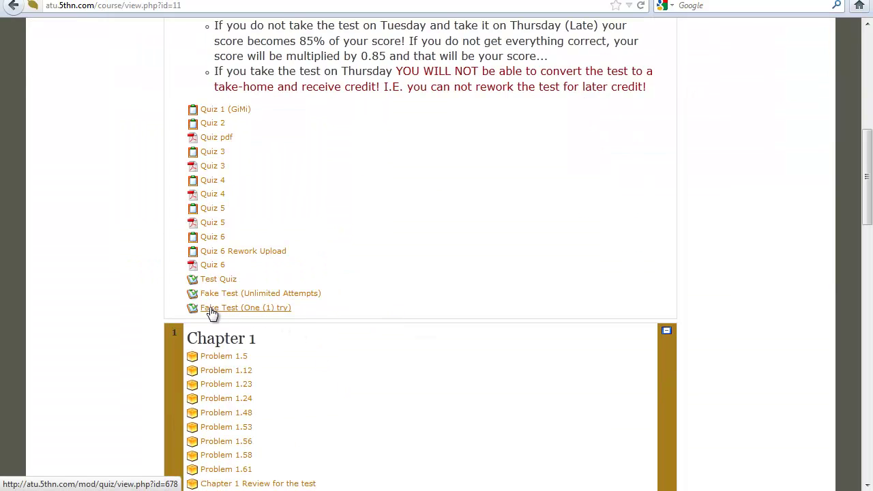
pyautogui.click(259, 310)
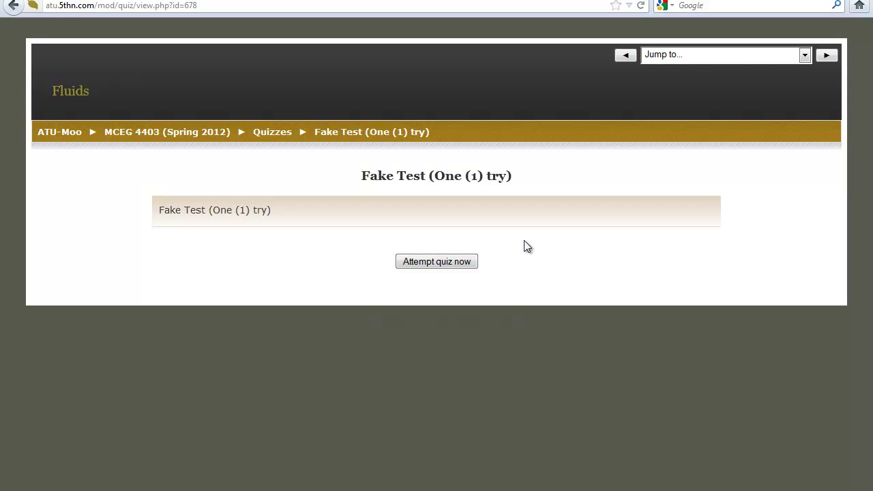
pyautogui.click(428, 260)
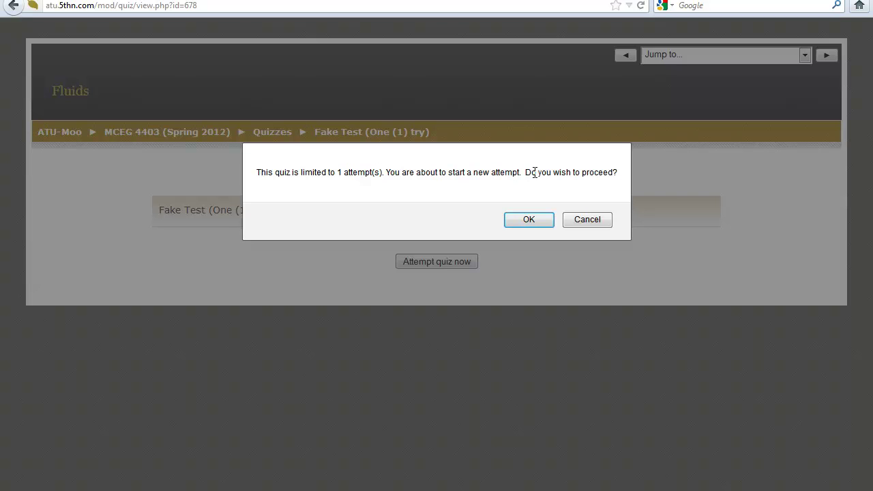
pyautogui.click(536, 220)
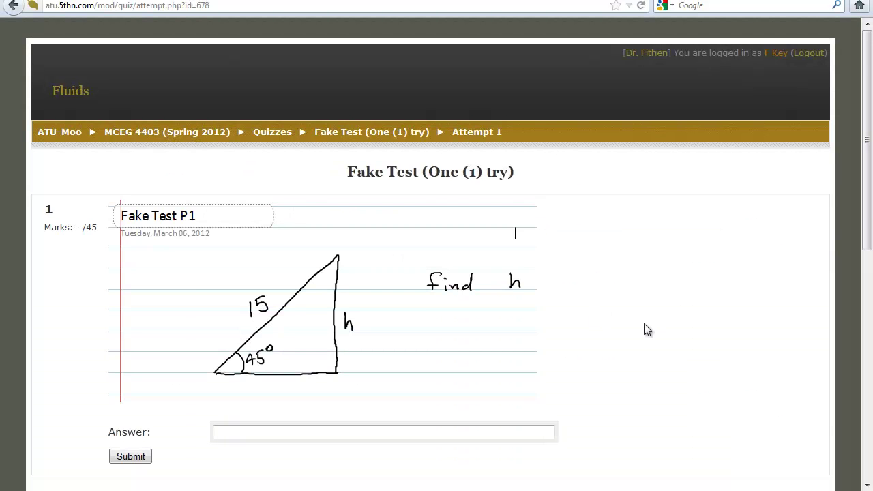
# Step: Look over both questions of the one-try test and submit 10 as the answer to question 1
pyautogui.scroll(-10, 643, 323)
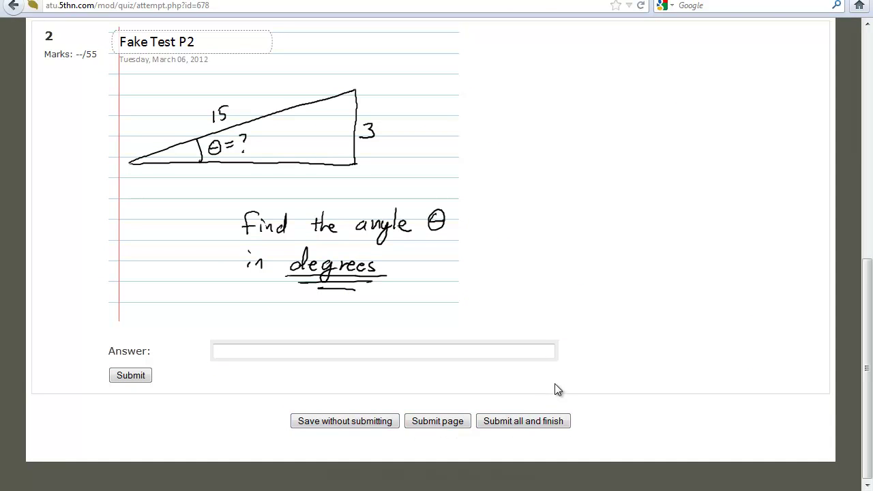
pyautogui.scroll(6, 548, 395)
pyautogui.click(329, 194)
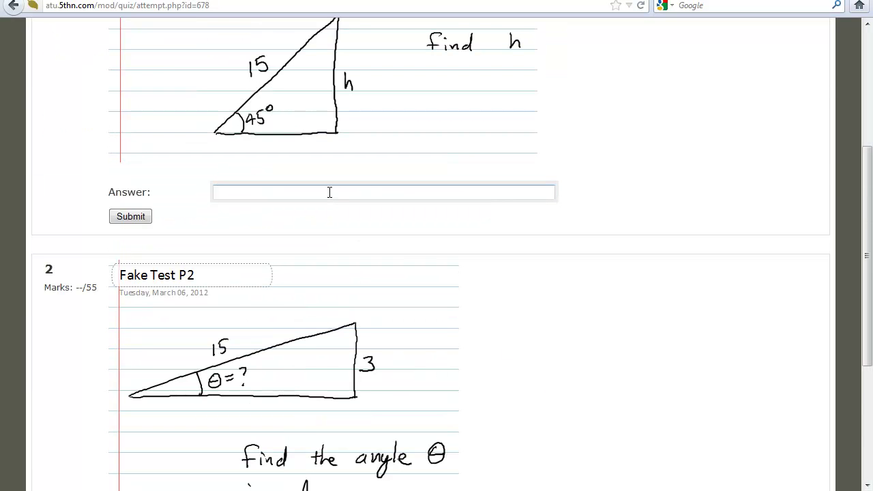
pyautogui.write('10')
pyautogui.moveTo(326, 192); pyautogui.dragTo(195, 193)
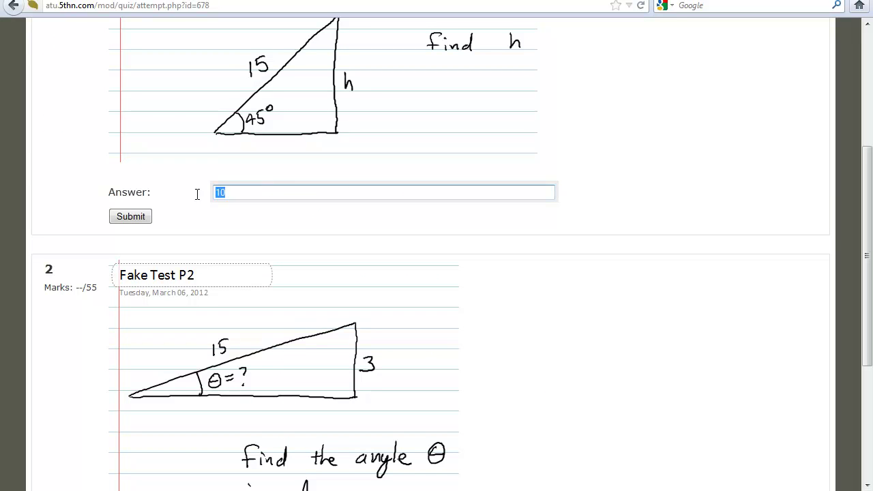
pyautogui.click(130, 216)
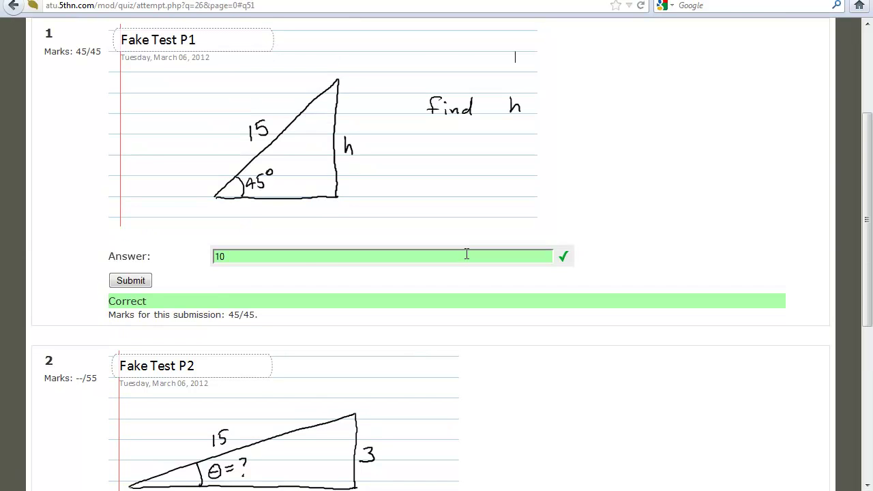
# Step: Submit 3456345 as the answer to question 2 of the one-try test
pyautogui.scroll(-8, 467, 254)
pyautogui.click(382, 362)
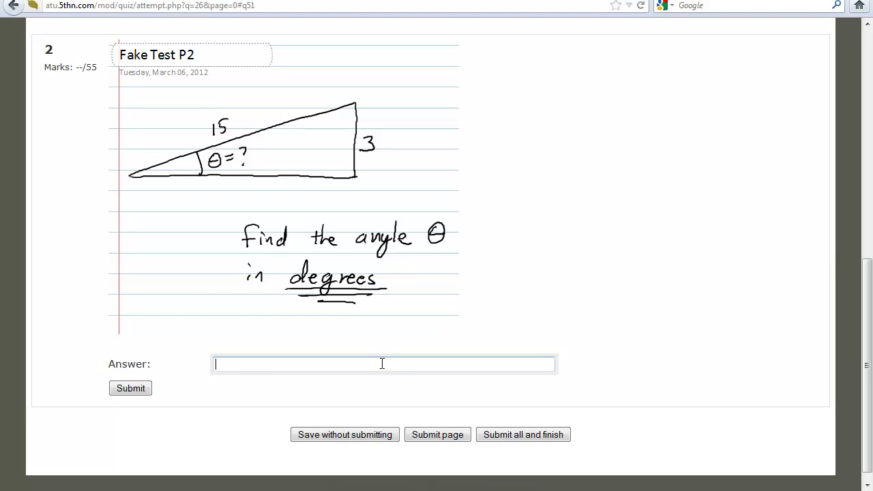
pyautogui.write('3456345')
pyautogui.click(127, 388)
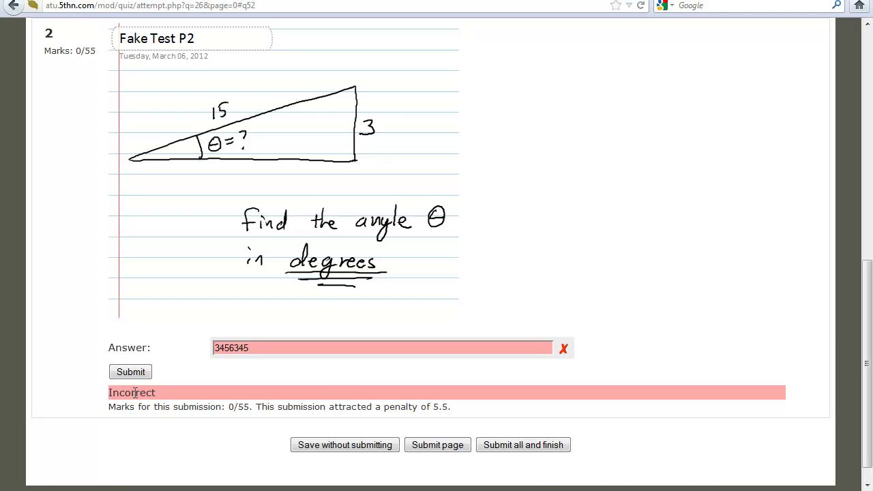
# Step: Submit the whole page of the one-try attempt without finishing it, and return to the start of the quiz page
pyautogui.scroll(-1, 423, 446)
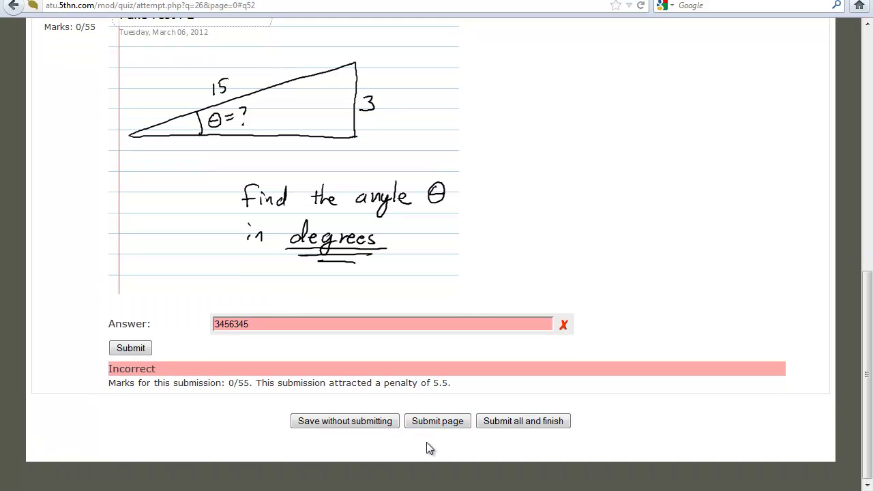
pyautogui.click(431, 422)
pyautogui.scroll(10, 424, 422)
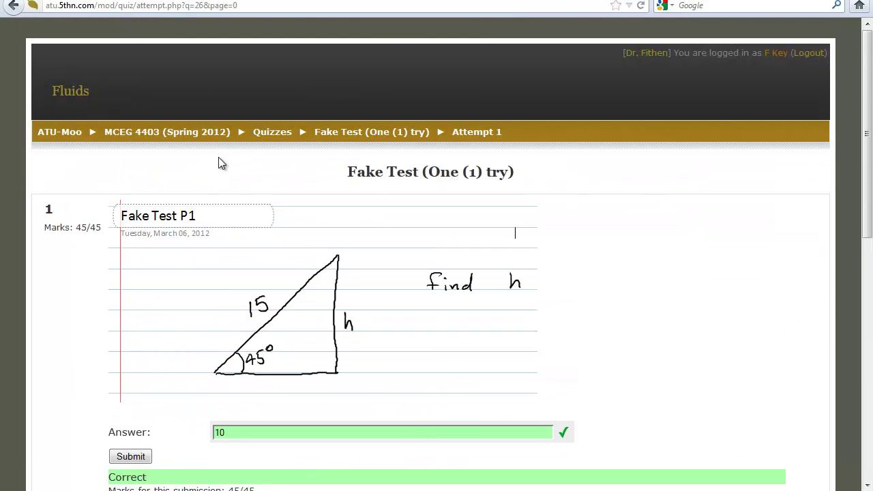
# Step: Return to the MCEG 4403 course page, reopen Fake Test (One (1) try), and continue its last attempt at question 2
pyautogui.click(194, 137)
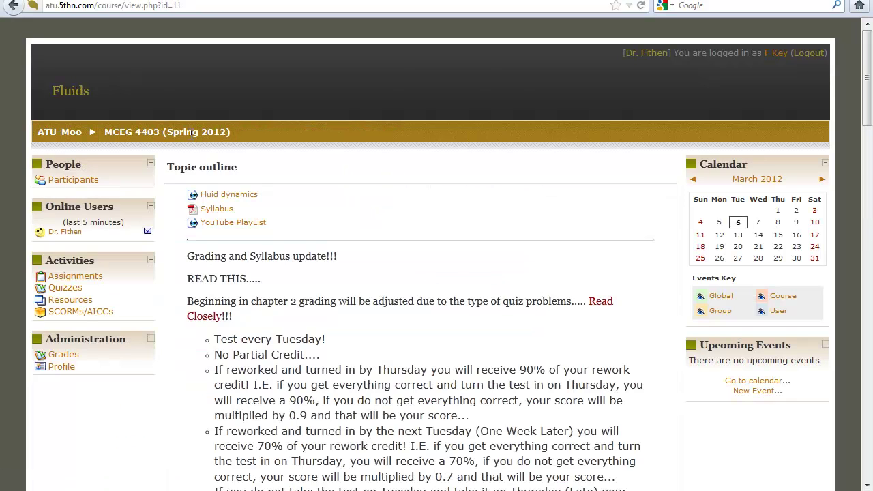
pyautogui.scroll(-5, 332, 371)
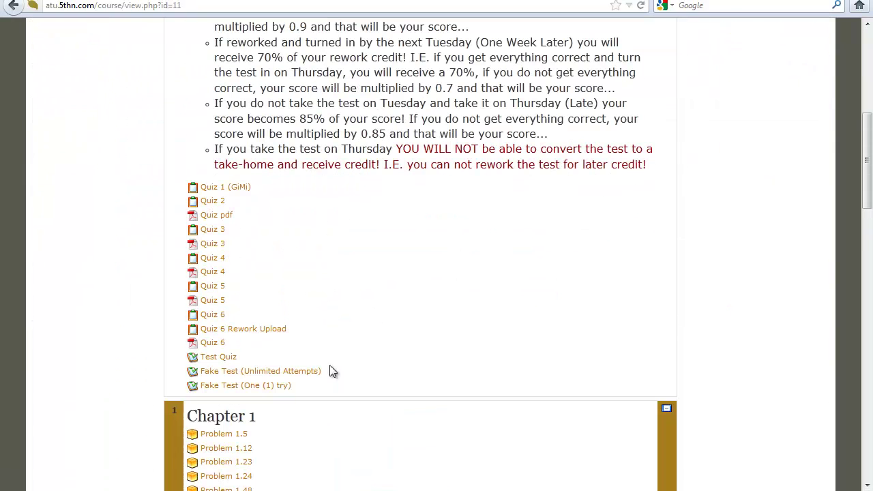
pyautogui.click(280, 386)
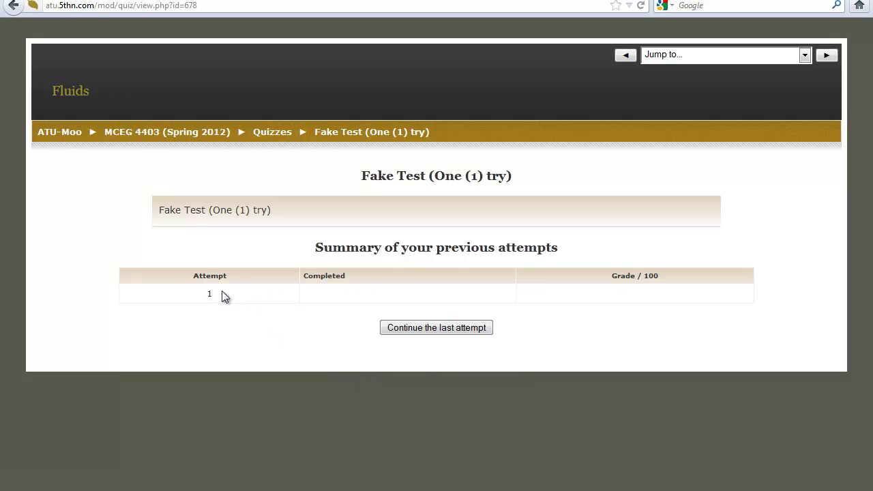
pyautogui.click(425, 327)
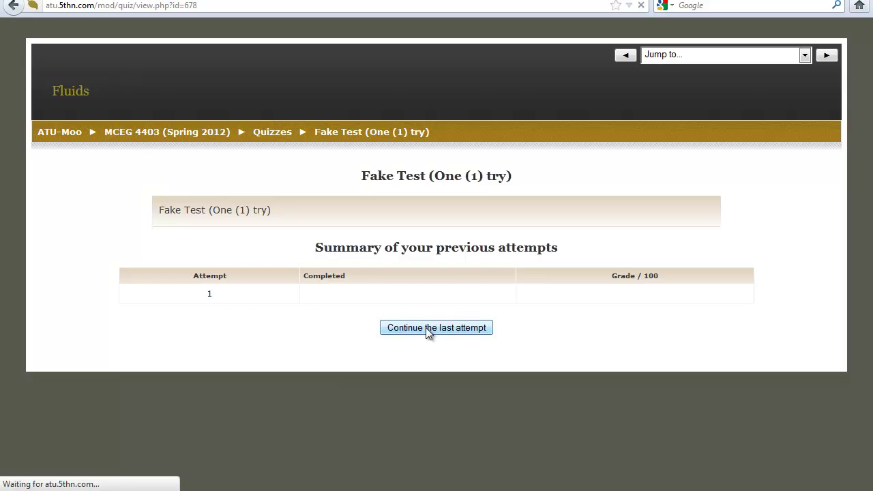
pyautogui.scroll(-8, 400, 385)
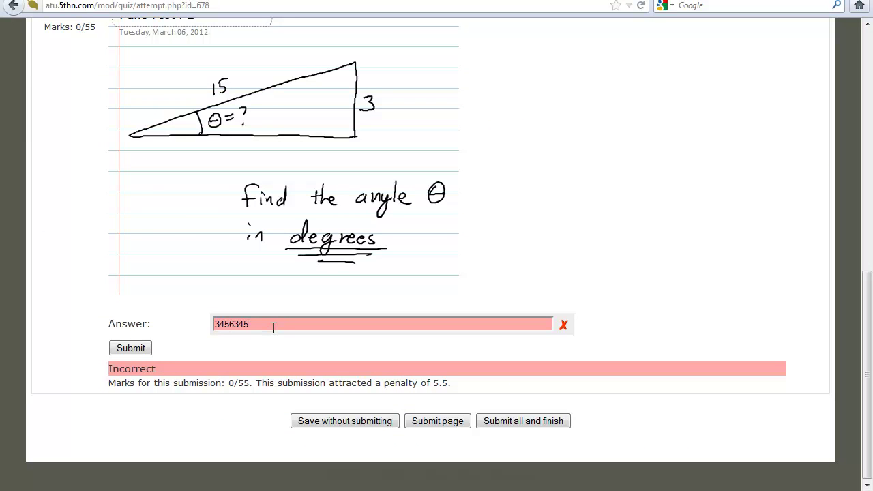
# Step: Replace the answer to question 2 with 12, submit it, and submit the whole page without finishing the attempt
pyautogui.click(274, 328)
pyautogui.press('BackSpace')
pyautogui.press('BackSpace')
pyautogui.press('BackSpace')
pyautogui.press('BackSpace')
pyautogui.press('BackSpace')
pyautogui.press('BackSpace')
pyautogui.press('BackSpace')
pyautogui.write('12')
pyautogui.click(131, 347)
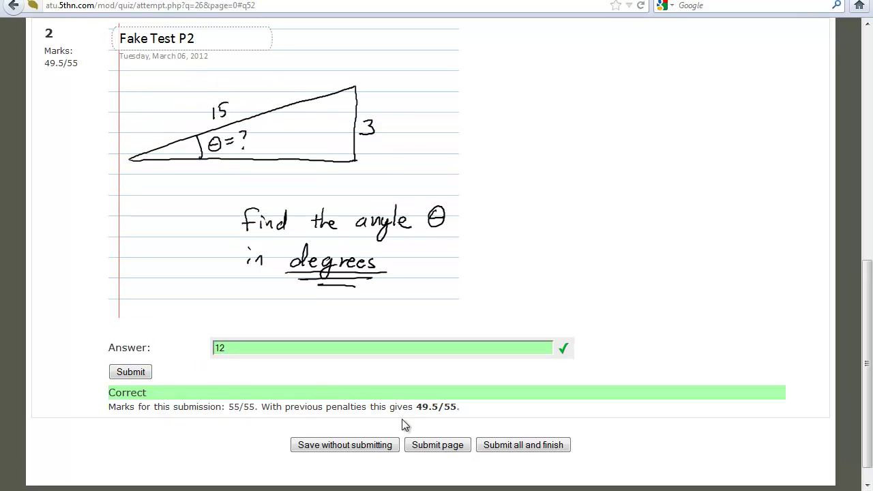
pyautogui.click(436, 446)
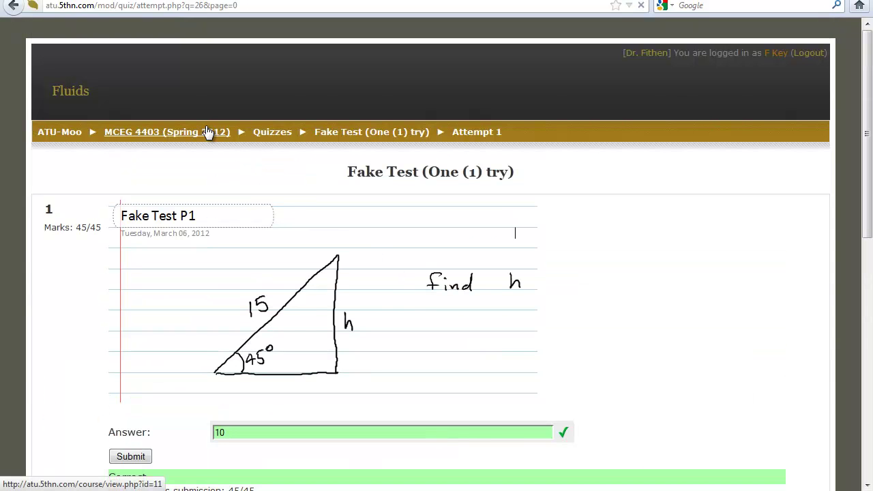
# Step: Open the course grades from the course page and check the user report's entry for the one-try test
pyautogui.click(208, 131)
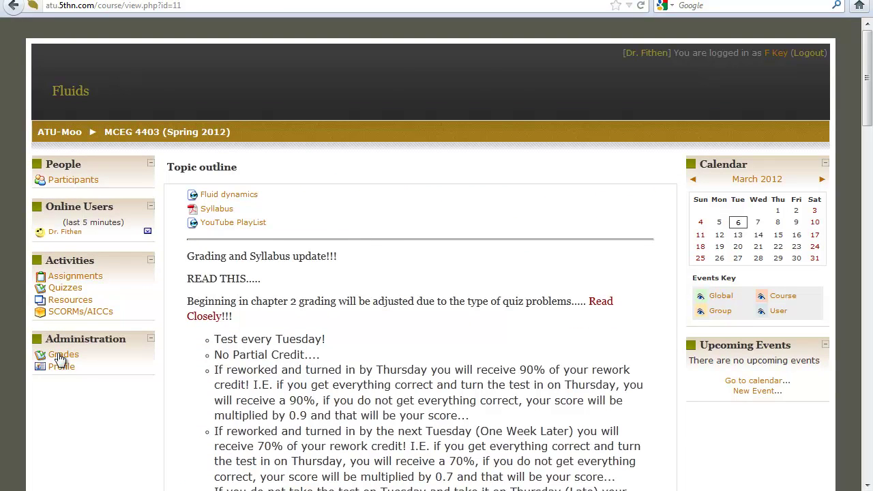
pyautogui.click(54, 358)
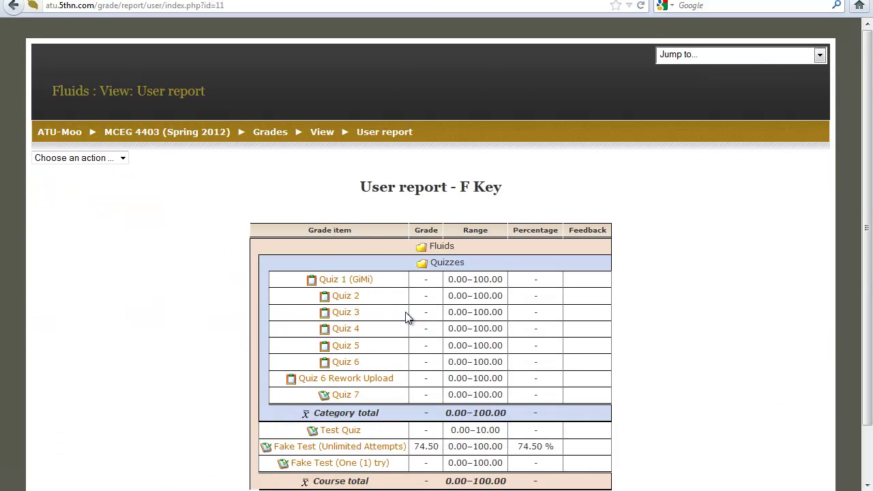
pyautogui.scroll(-2, 407, 317)
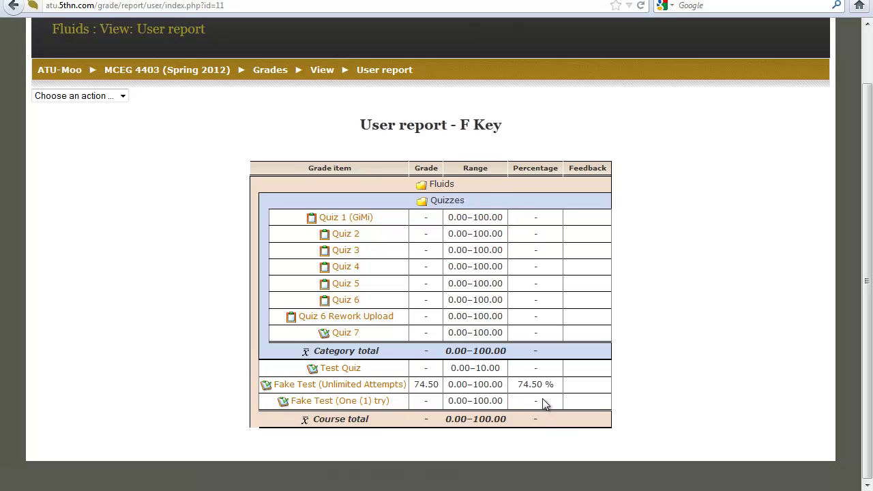
pyautogui.moveTo(357, 125); pyautogui.dragTo(525, 126)
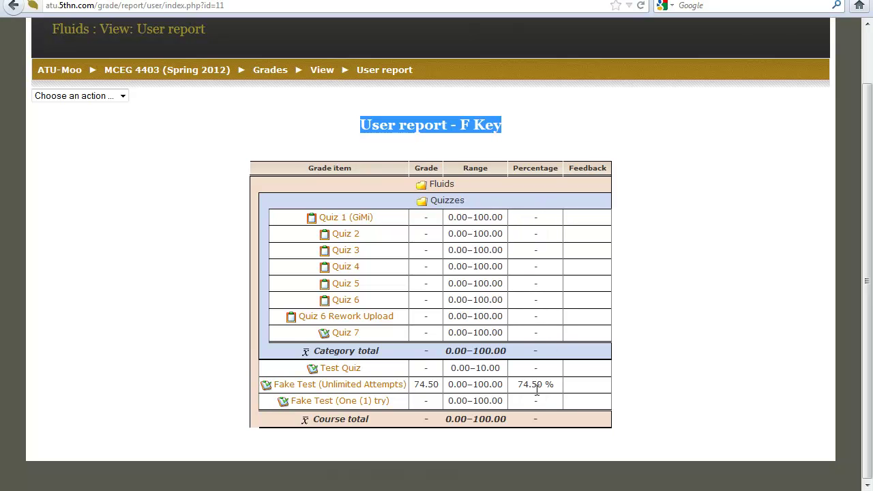
# Step: Go back from the grades to the course page and resume the unfinished attempt of Fake Test (One (1) try)
pyautogui.click(183, 75)
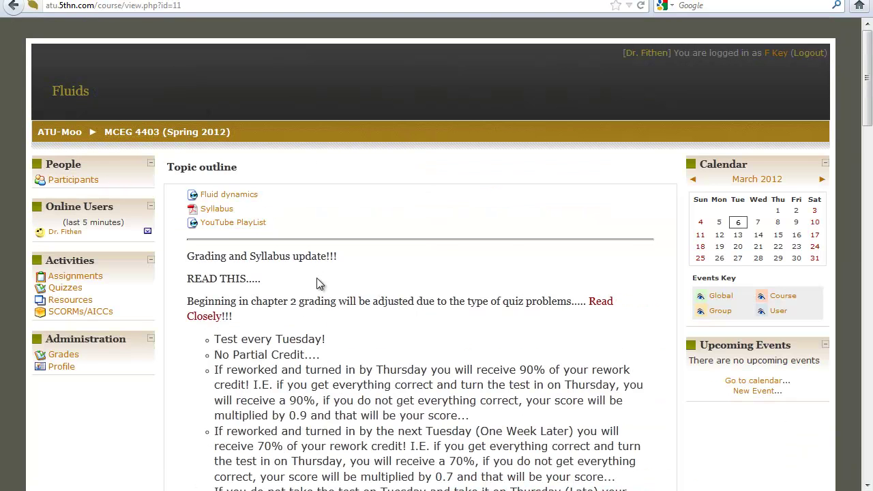
pyautogui.scroll(-5, 317, 281)
pyautogui.scroll(-6, 315, 278)
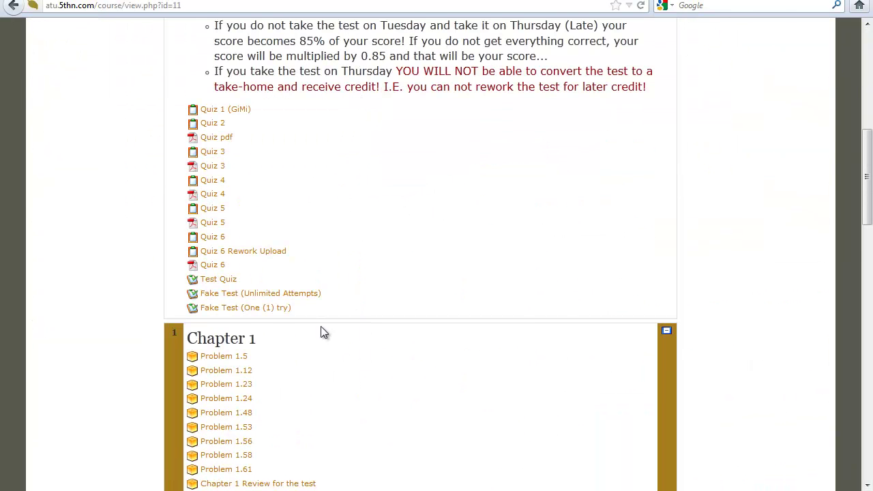
pyautogui.click(269, 311)
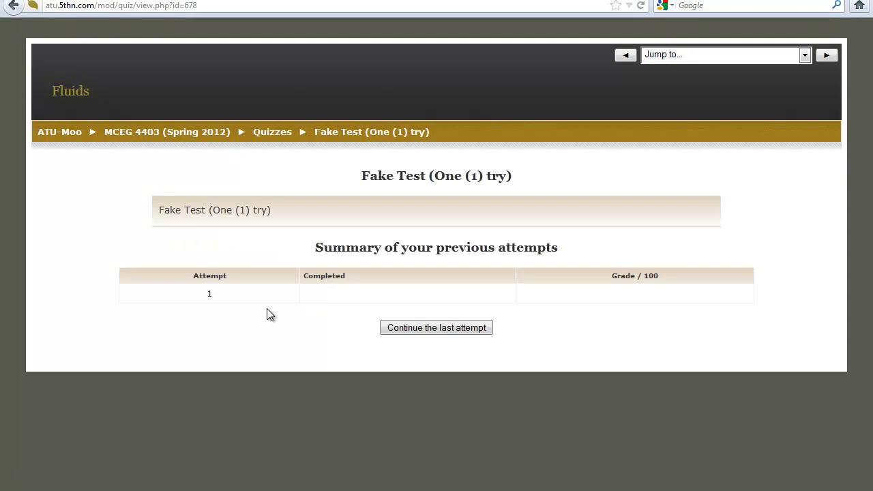
pyautogui.click(403, 328)
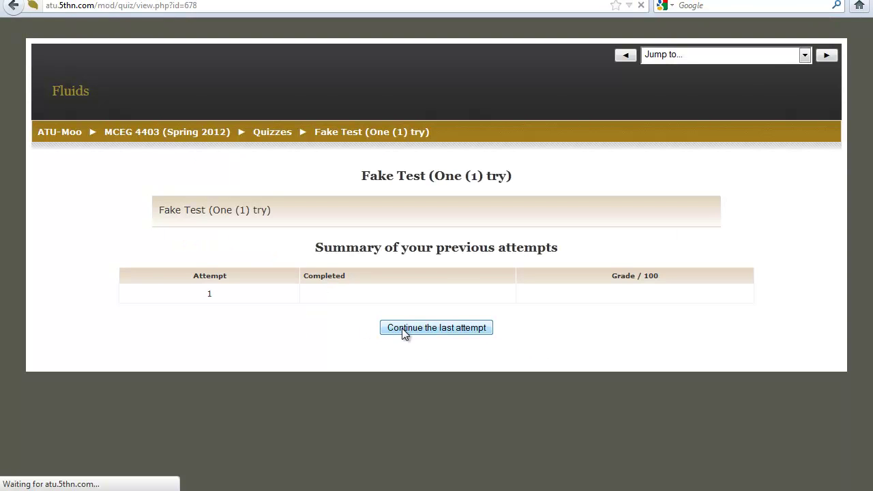
# Step: Submit all answers and finish the one-try attempt, confirming that it should be closed
pyautogui.scroll(-8, 479, 327)
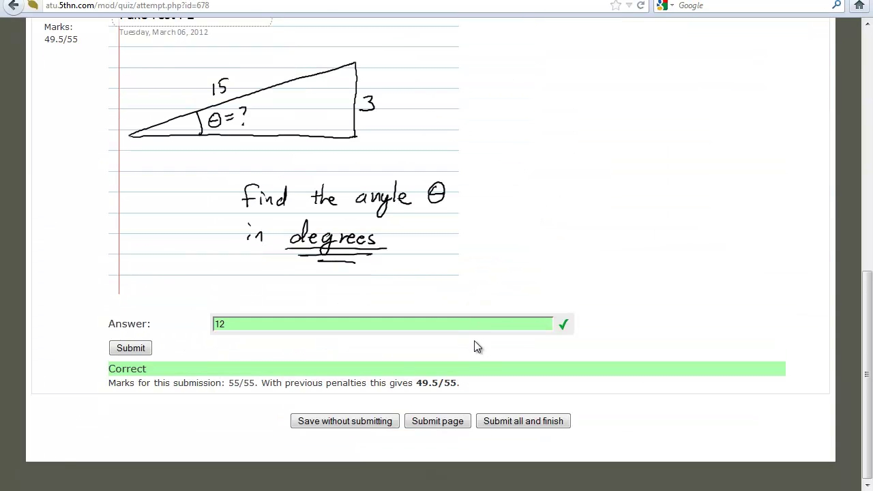
pyautogui.click(527, 422)
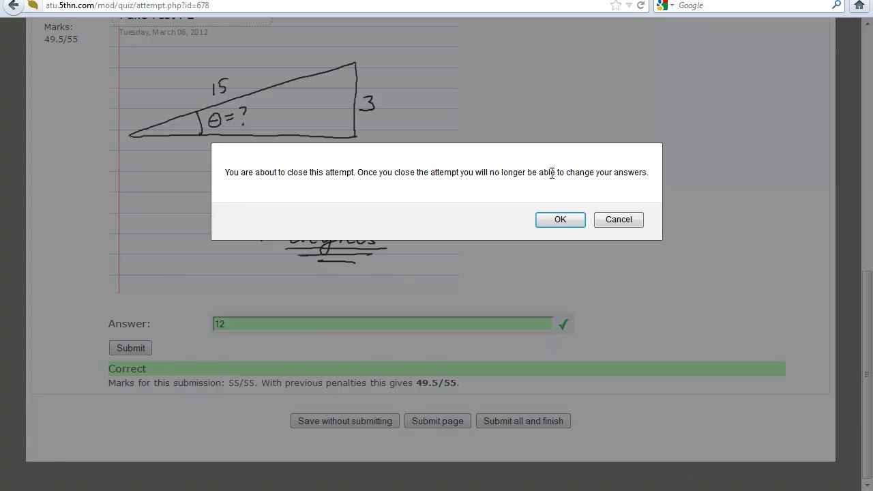
pyautogui.click(573, 220)
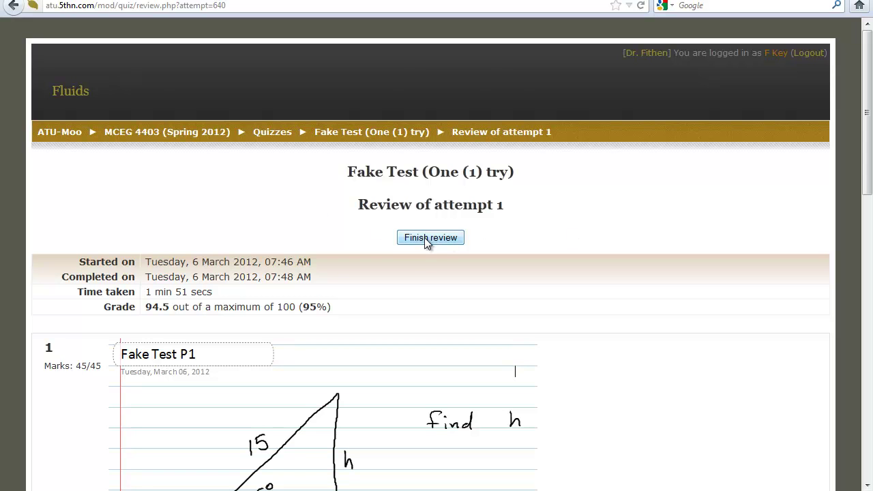
# Step: Review the finished one-try attempt, examining its overall grade and the history of responses for both questions
pyautogui.scroll(-4, 380, 246)
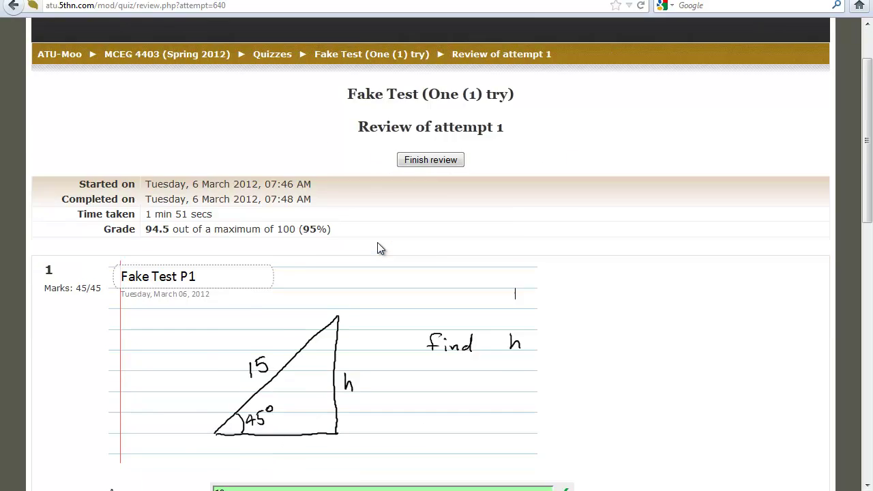
pyautogui.scroll(3, 380, 247)
pyautogui.moveTo(146, 228); pyautogui.dragTo(424, 236)
pyautogui.click(452, 237)
pyautogui.scroll(-4, 462, 236)
pyautogui.scroll(-5, 463, 237)
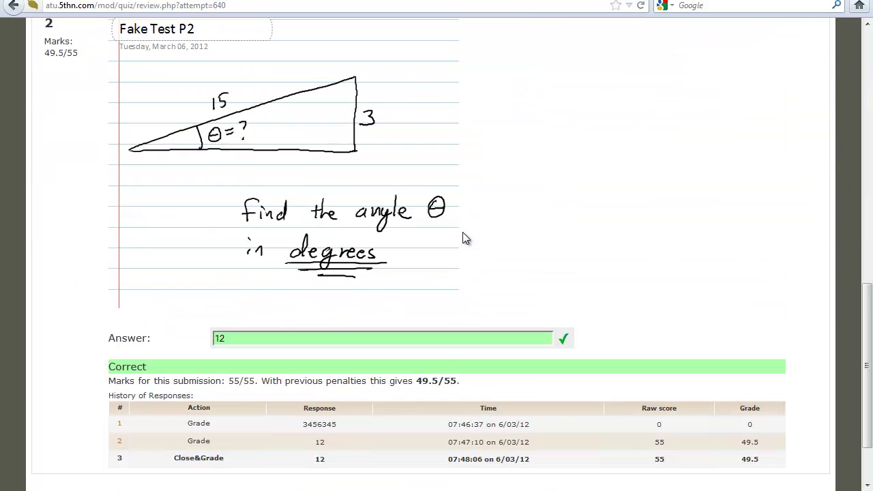
pyautogui.scroll(1, 485, 239)
pyautogui.scroll(7, 489, 240)
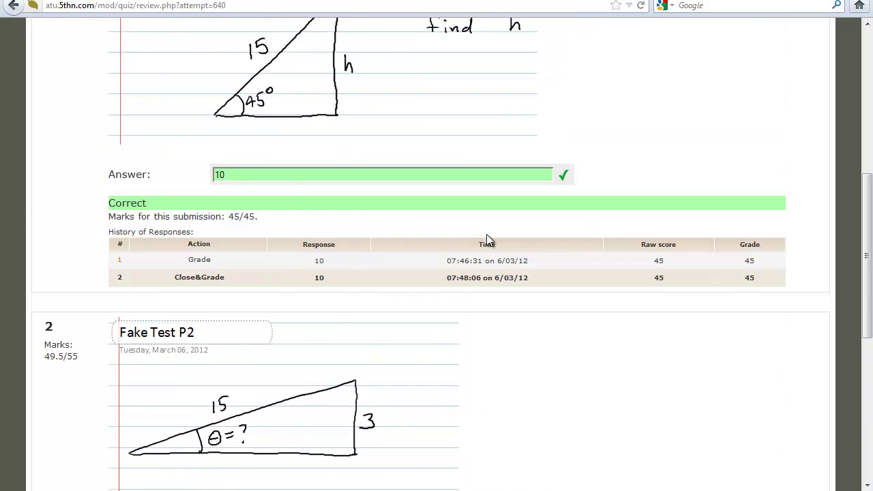
pyautogui.scroll(-3, 486, 240)
pyautogui.scroll(1, 486, 240)
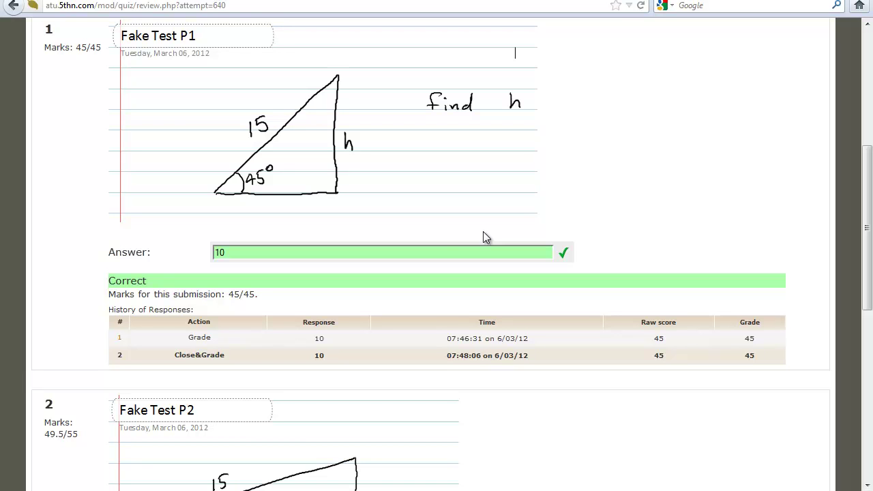
pyautogui.scroll(-5, 439, 231)
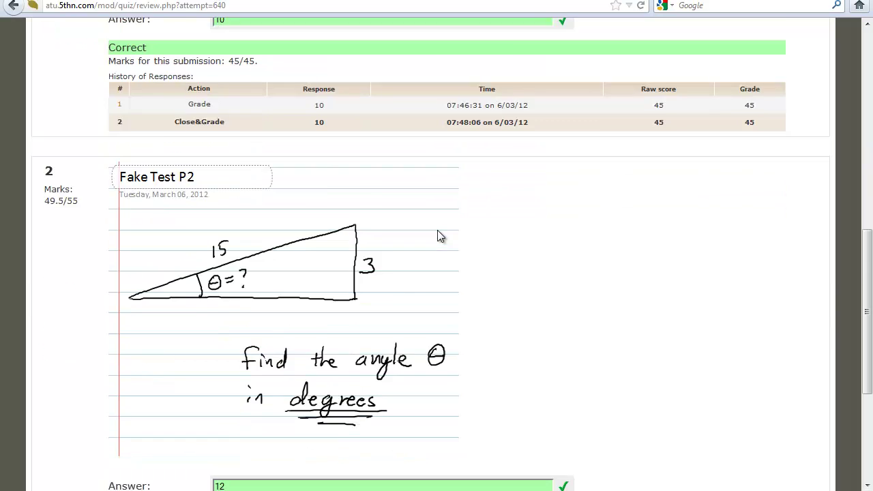
pyautogui.scroll(-1, 438, 235)
pyautogui.scroll(8, 438, 229)
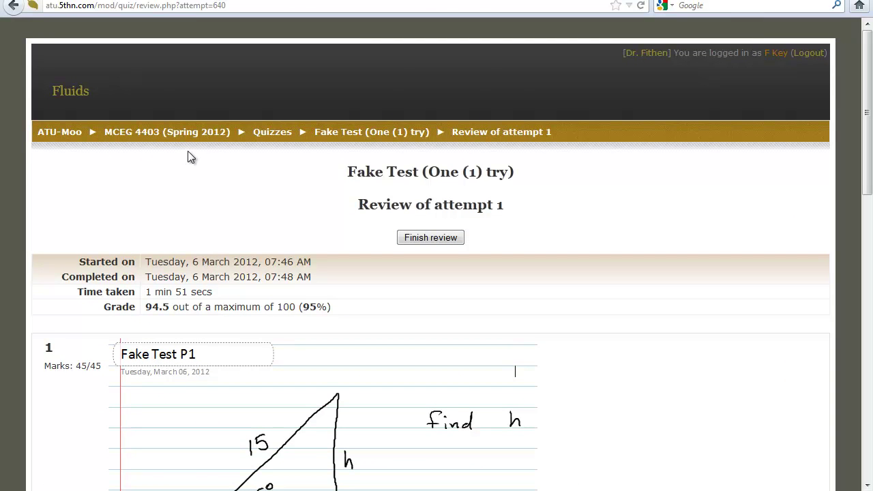
# Step: Reopen Fake Test (One (1) try) from the course page, view the attempt's review through its grade, and return to the attempt summary
pyautogui.click(186, 139)
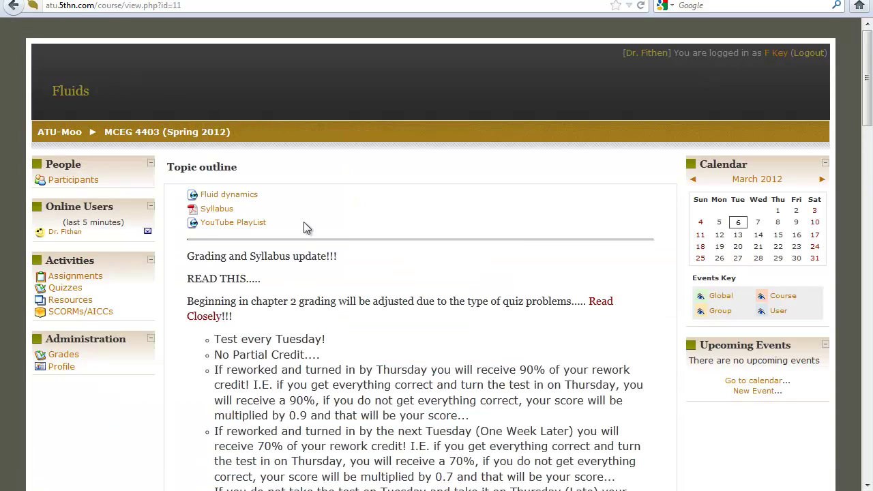
pyautogui.scroll(-10, 425, 296)
pyautogui.click(268, 311)
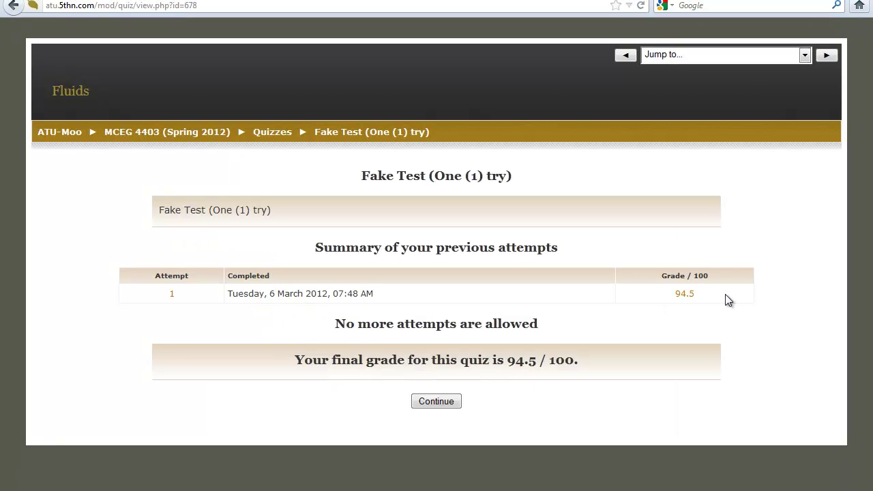
pyautogui.click(683, 296)
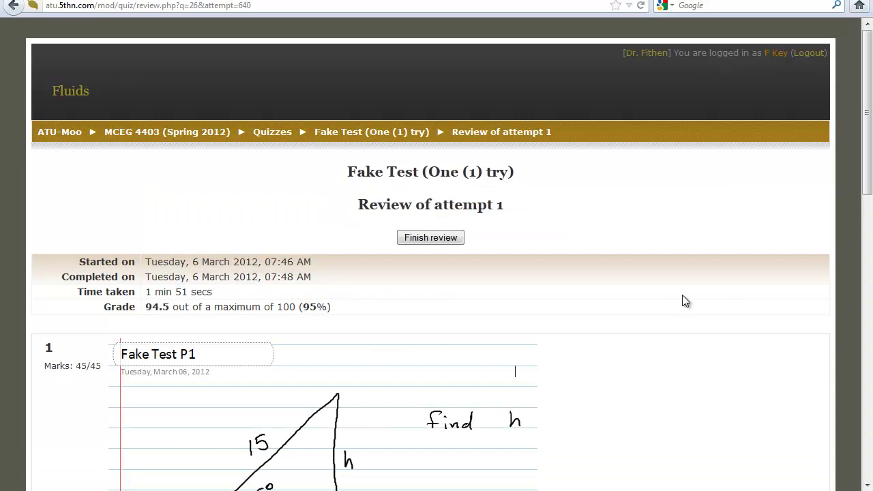
pyautogui.click(14, 7)
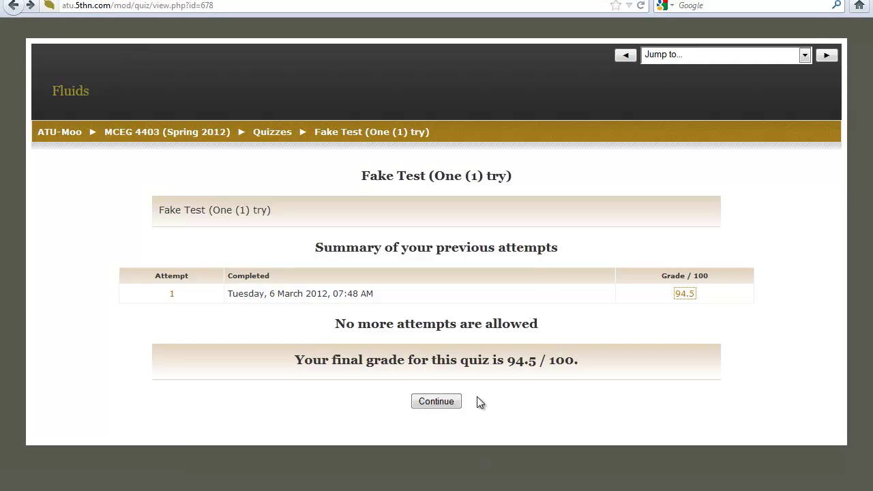
# Step: Continue to the course page, open the grades, and examine the grade and percentage recorded for Fake Test (One (1) try)
pyautogui.click(452, 401)
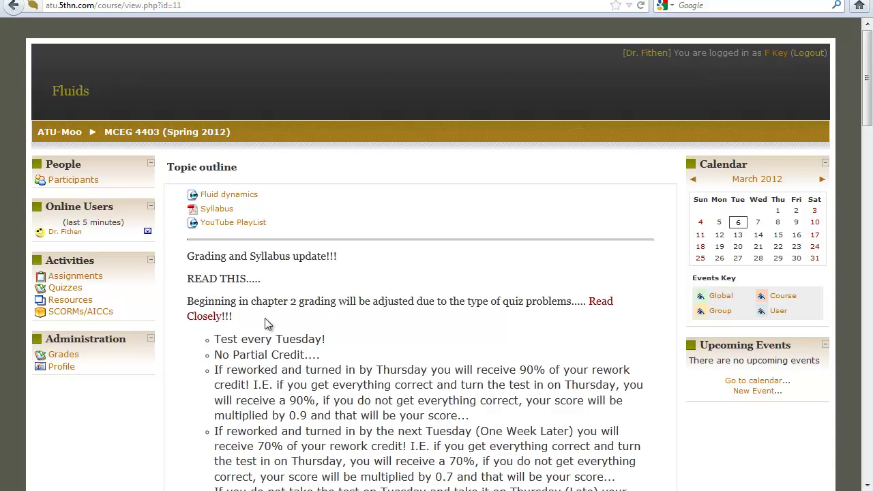
pyautogui.click(66, 356)
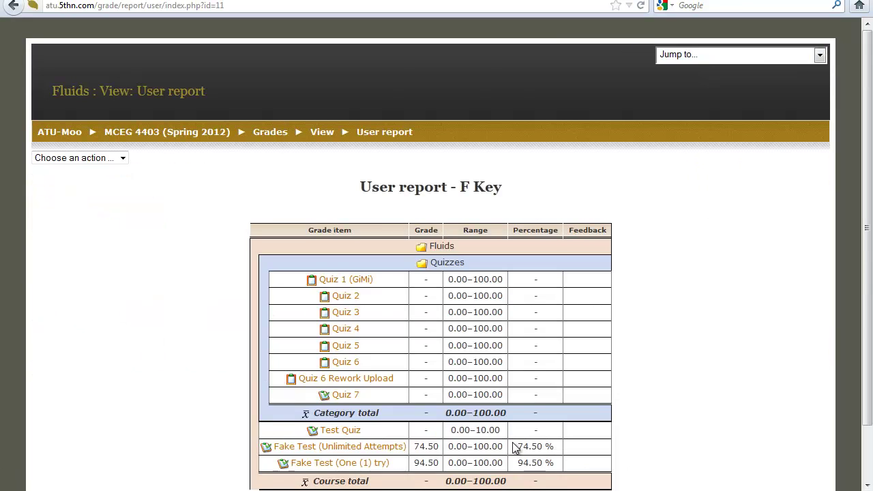
pyautogui.scroll(-2, 413, 462)
pyautogui.moveTo(557, 401); pyautogui.dragTo(412, 401)
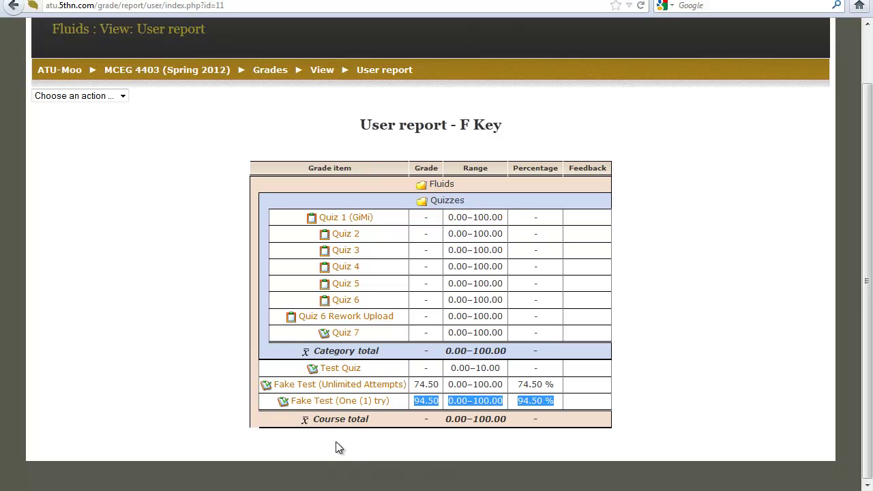
pyautogui.moveTo(267, 406); pyautogui.dragTo(578, 411)
pyautogui.click(573, 404)
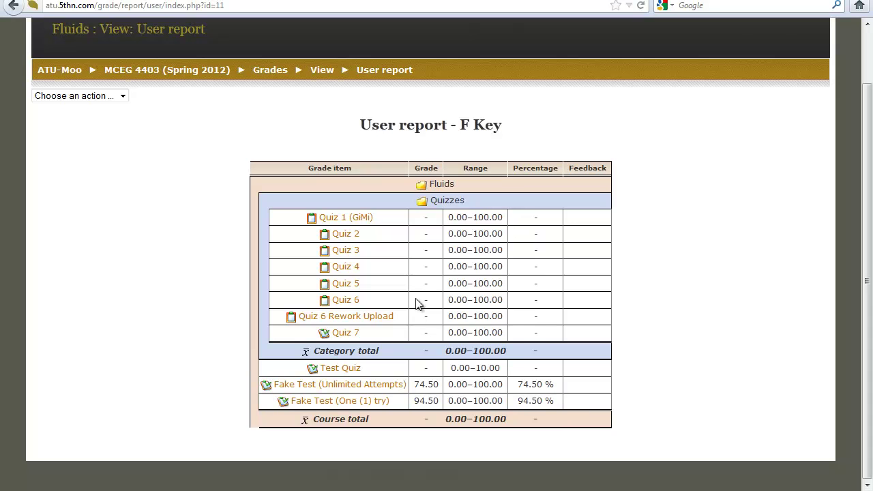
pyautogui.moveTo(556, 403); pyautogui.dragTo(281, 404)
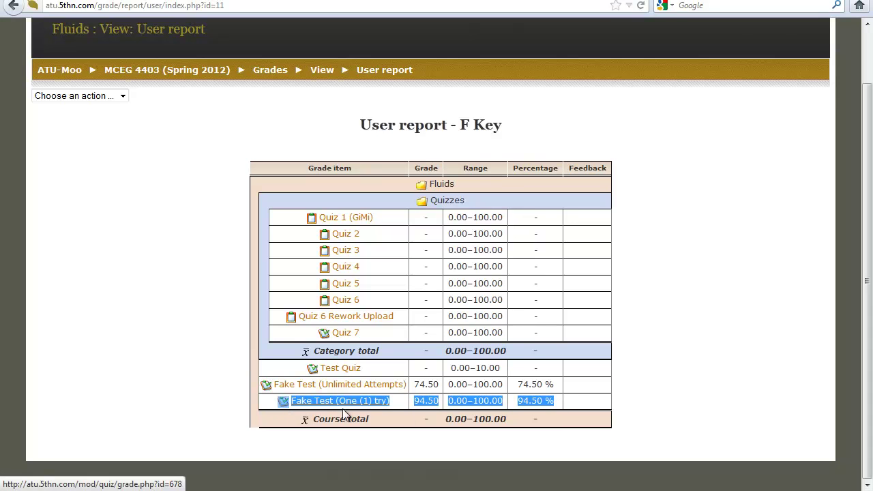
pyautogui.click(561, 402)
pyautogui.moveTo(560, 402); pyautogui.dragTo(419, 405)
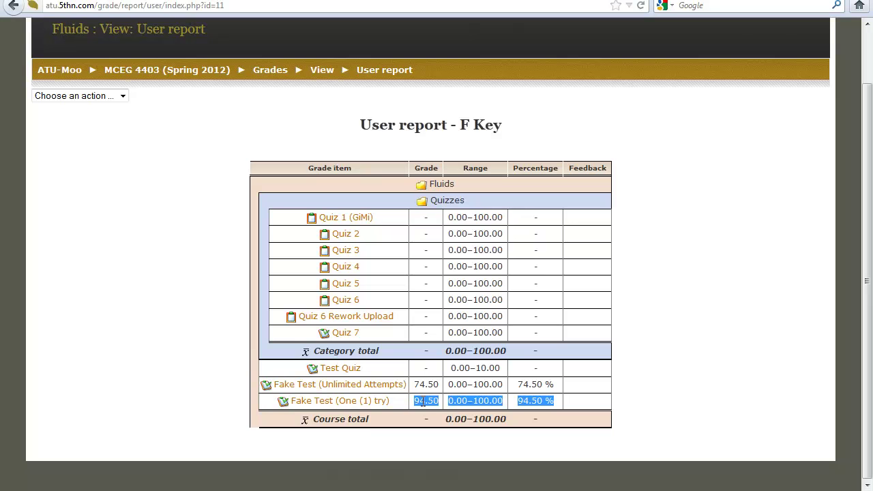